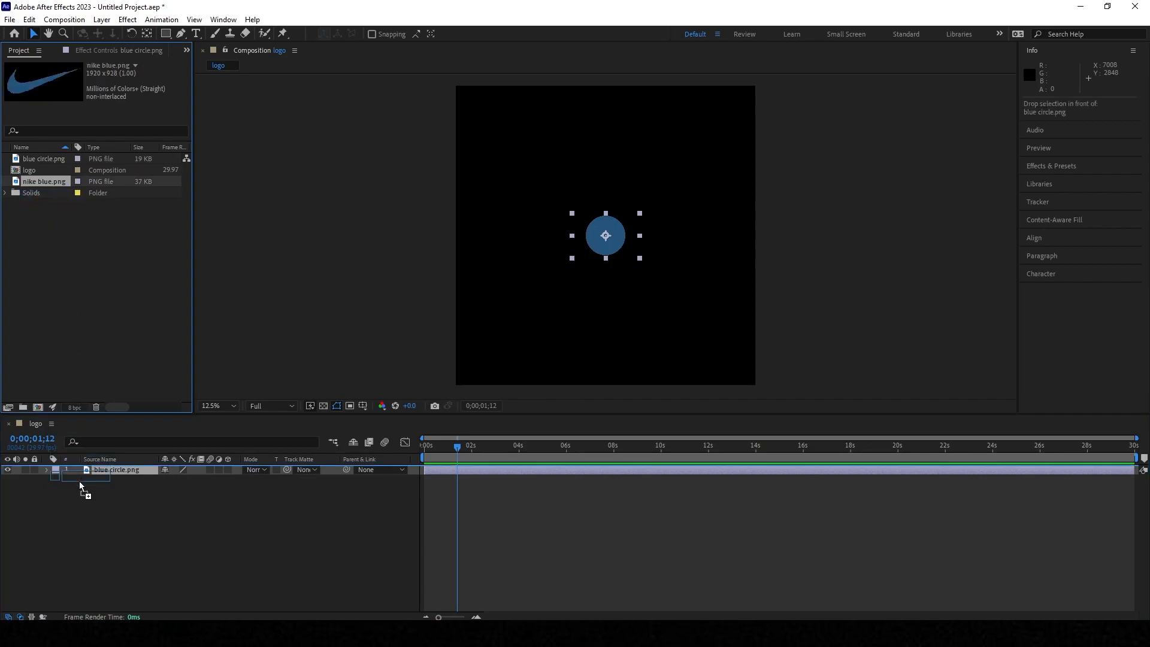
# Step: Add nike blue.png beneath the blue circle layer and auto-trace the circle's alpha channel on the current frame to a new layer
pyautogui.moveTo(679, 204); pyautogui.dragTo(649, 224)
pyautogui.click(120, 469)
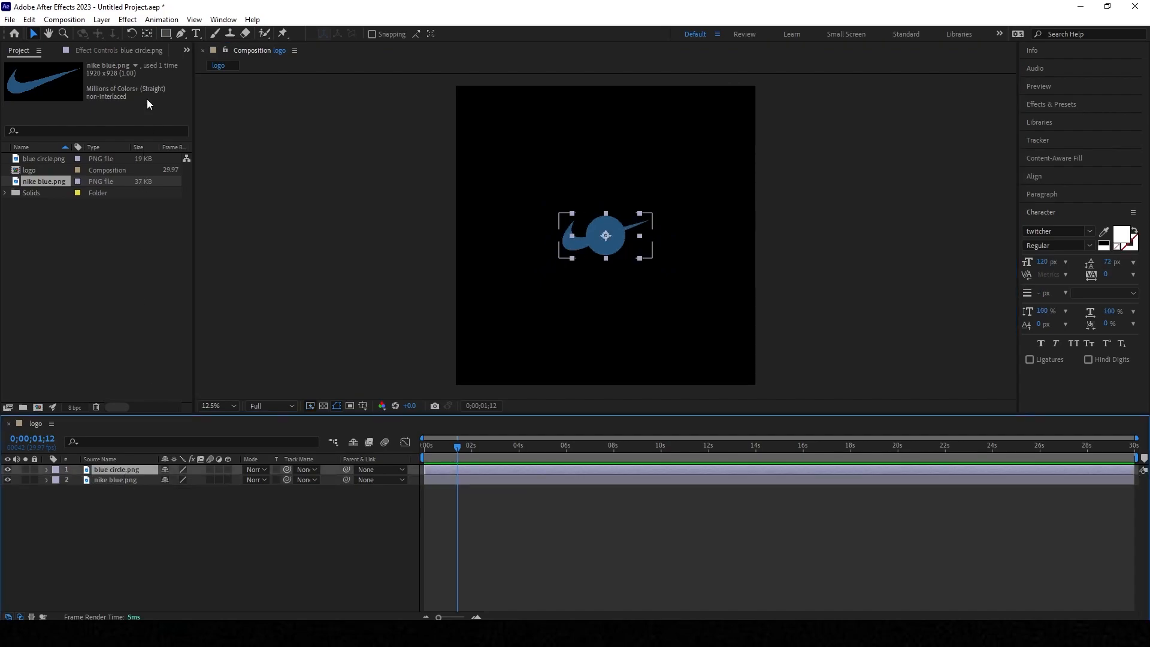
pyautogui.click(102, 20)
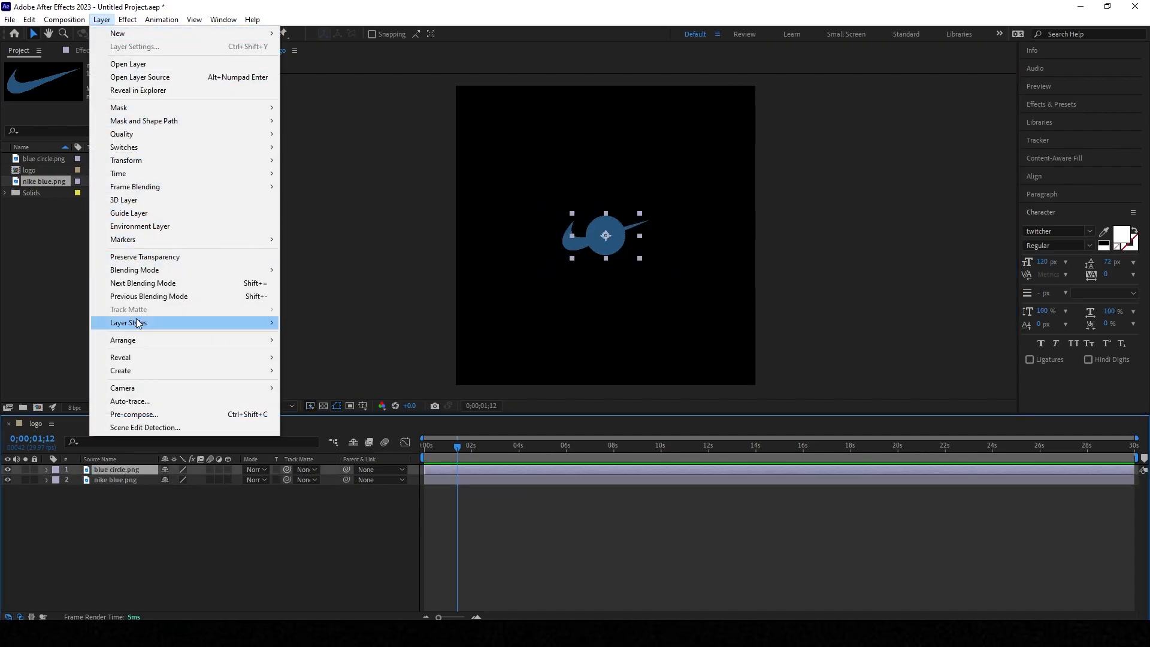
pyautogui.click(146, 405)
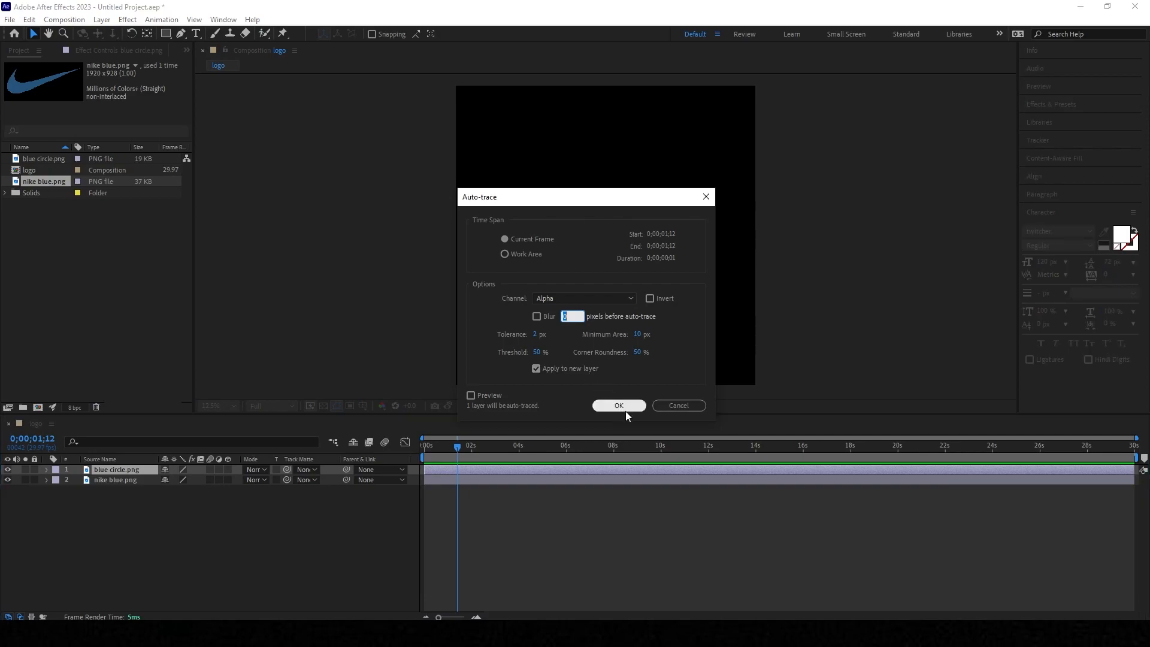
pyautogui.click(624, 405)
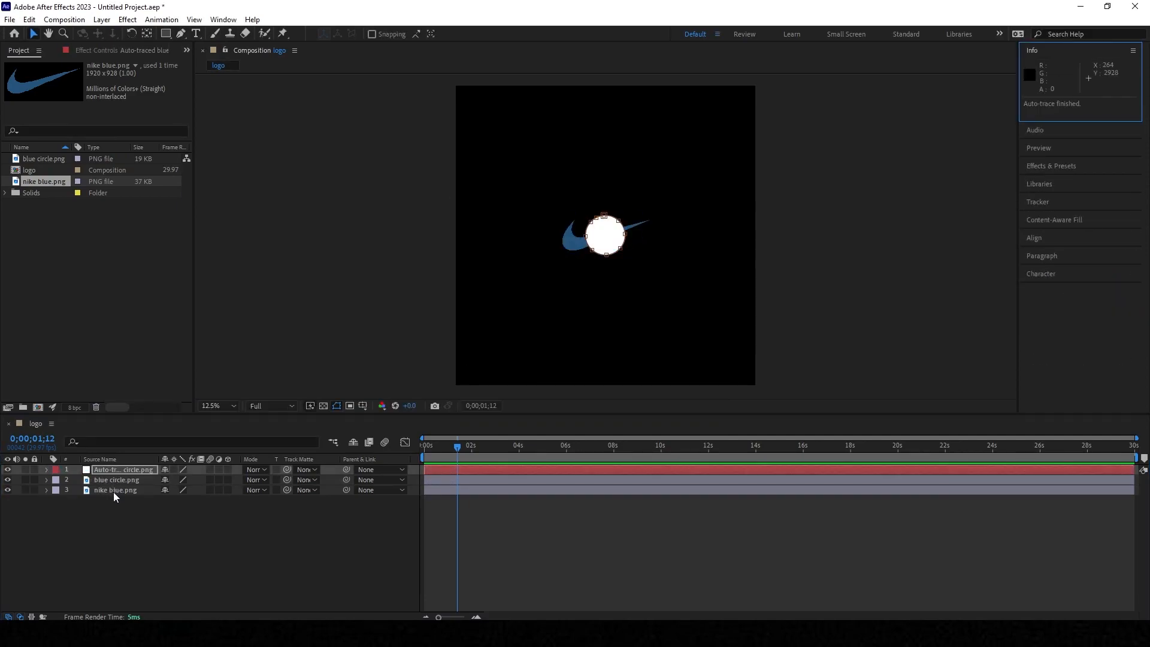
# Step: Auto-trace the nike blue.png layer to a new layer and hide both original PNG layers
pyautogui.click(114, 493)
pyautogui.click(101, 20)
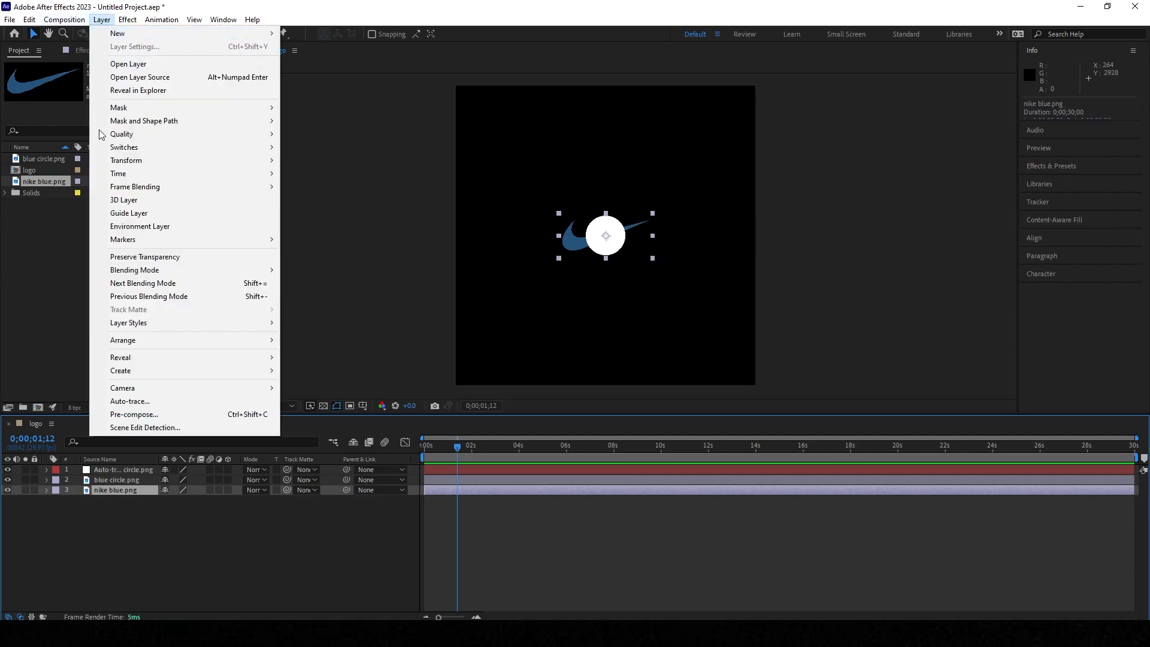
pyautogui.click(130, 401)
pyautogui.press('Return')
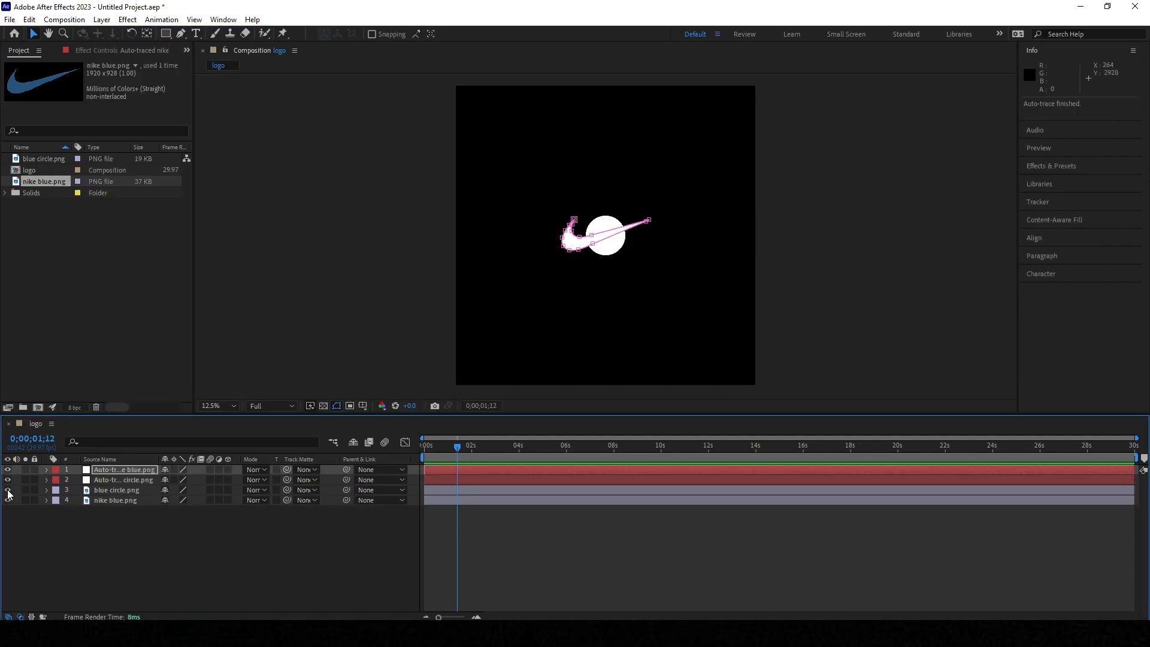
pyautogui.click(8, 490)
pyautogui.click(8, 501)
# Step: Create a new 4000 x 4000 px blue solid layer above the traced layers
pyautogui.click(101, 20)
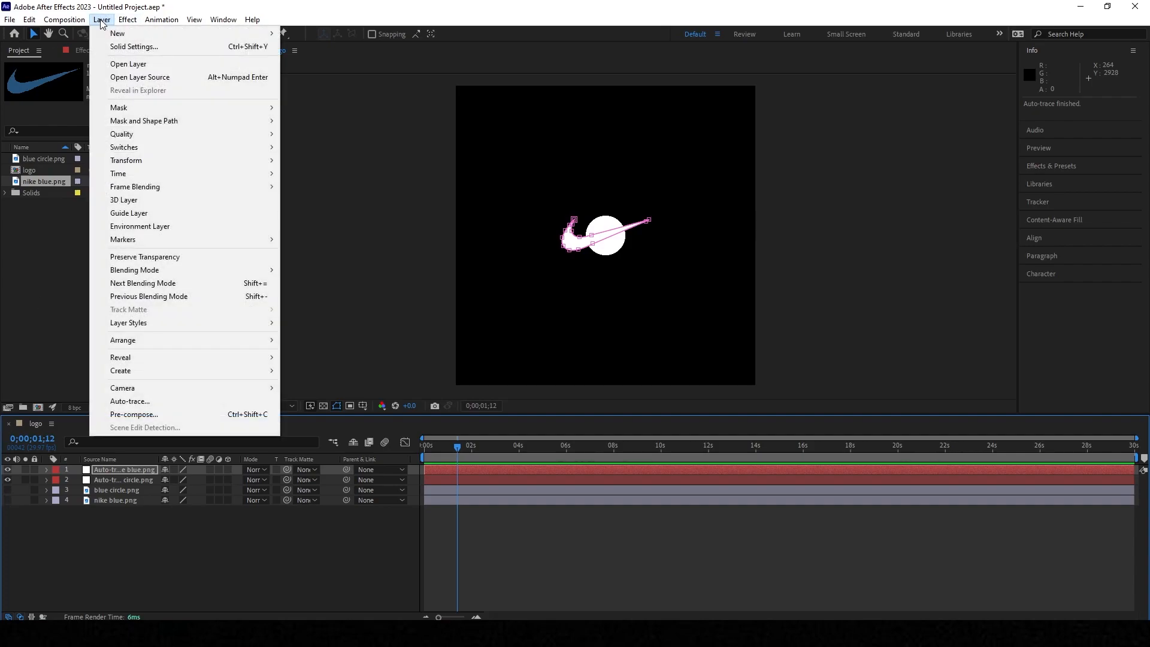
pyautogui.moveTo(151, 39)
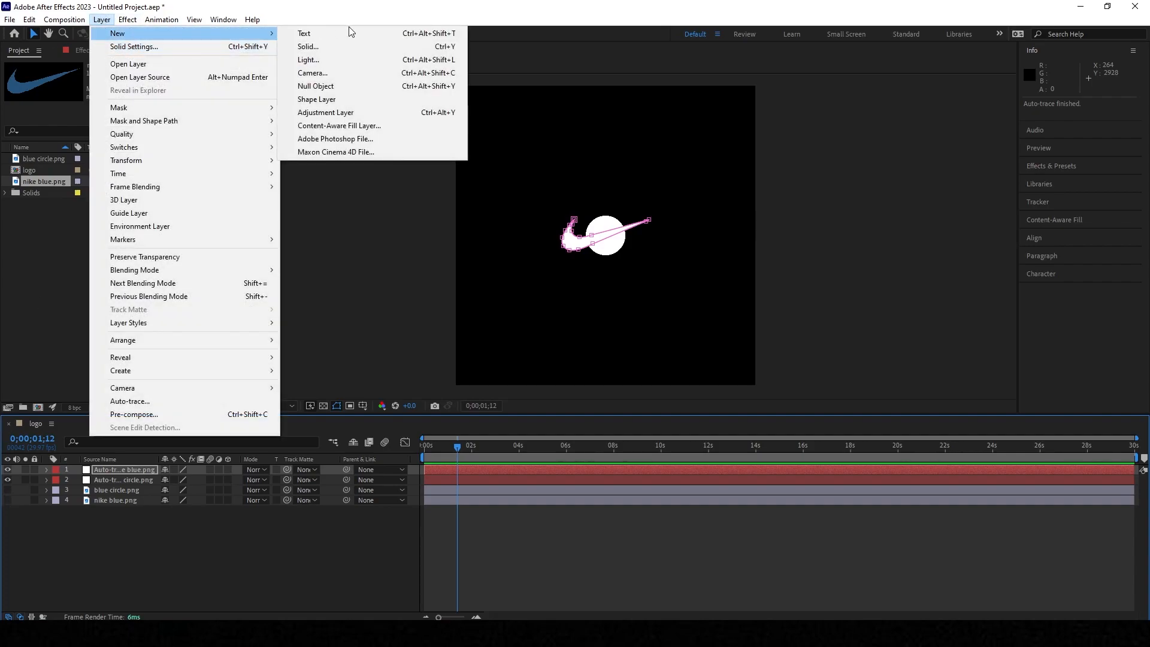
pyautogui.click(323, 46)
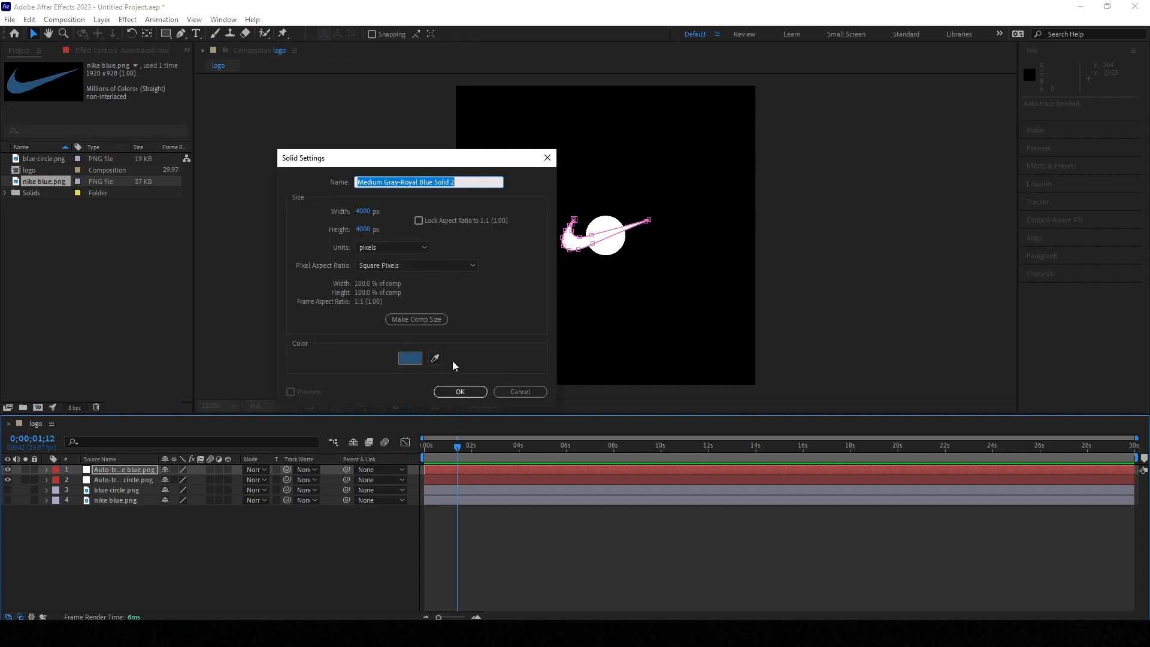
pyautogui.click(472, 392)
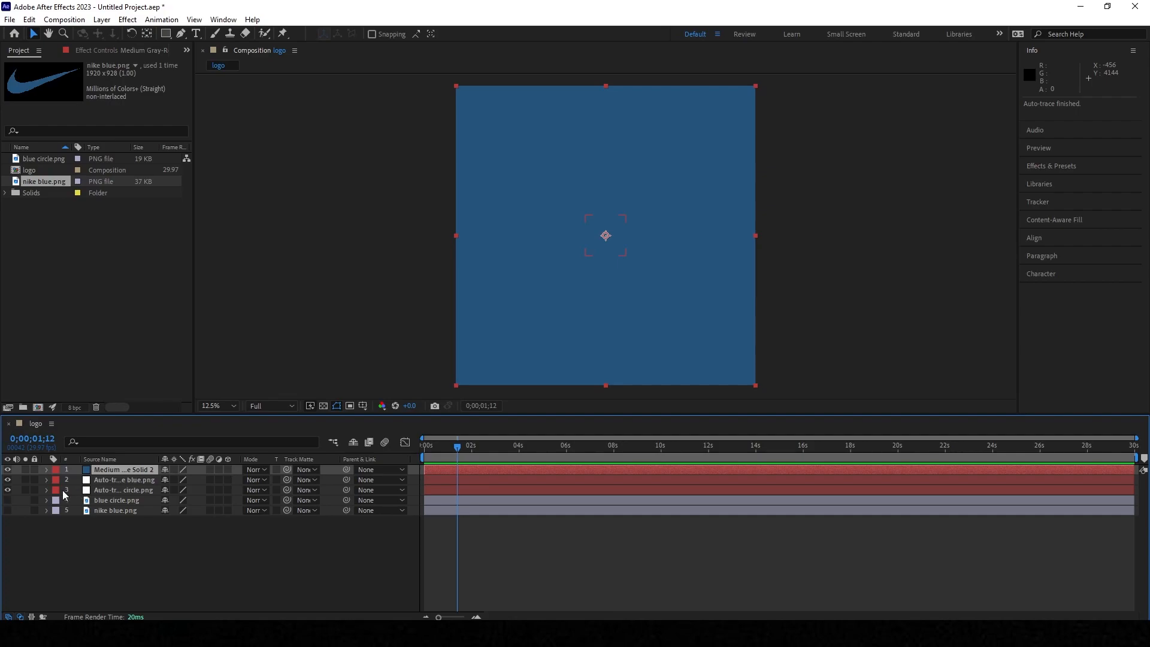
# Step: Copy the Mask Path keyframe from the auto-traced circle and paste it onto the blue solid at 0;00;01;12
pyautogui.click(47, 490)
pyautogui.click(58, 501)
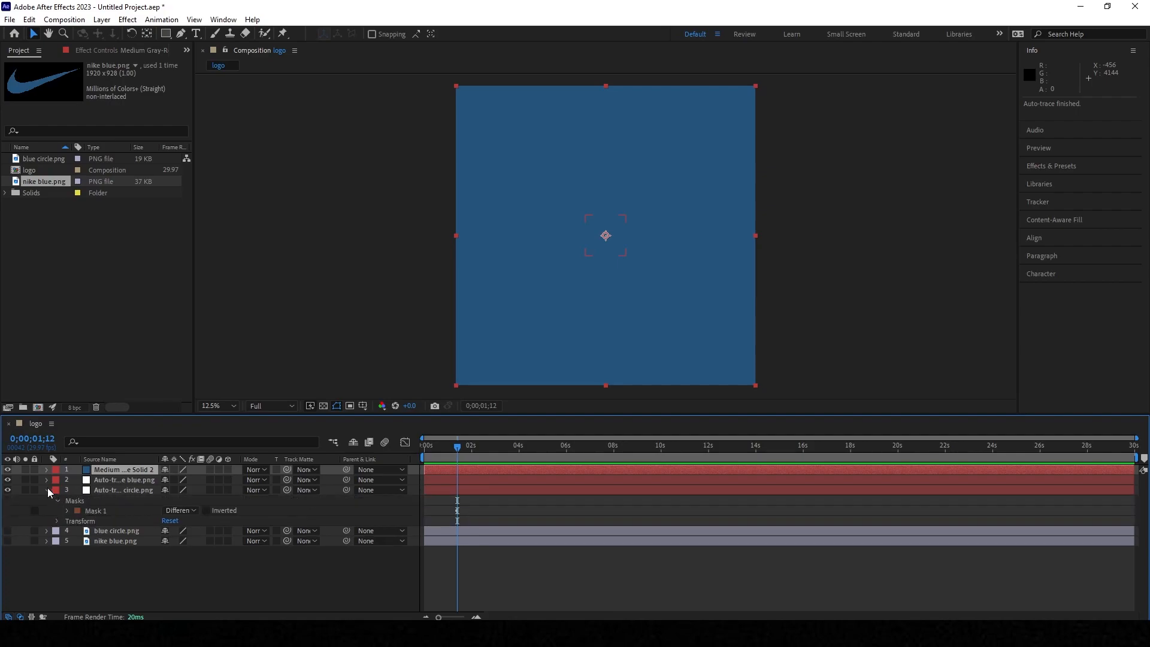
pyautogui.click(48, 480)
pyautogui.click(58, 491)
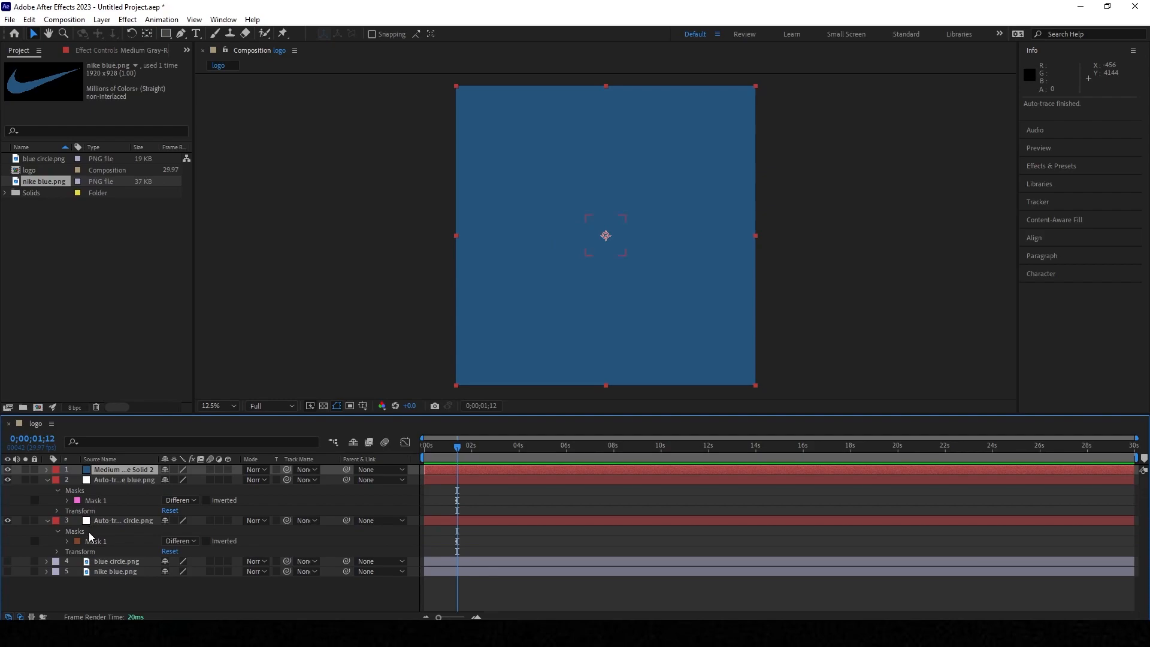
pyautogui.click(71, 543)
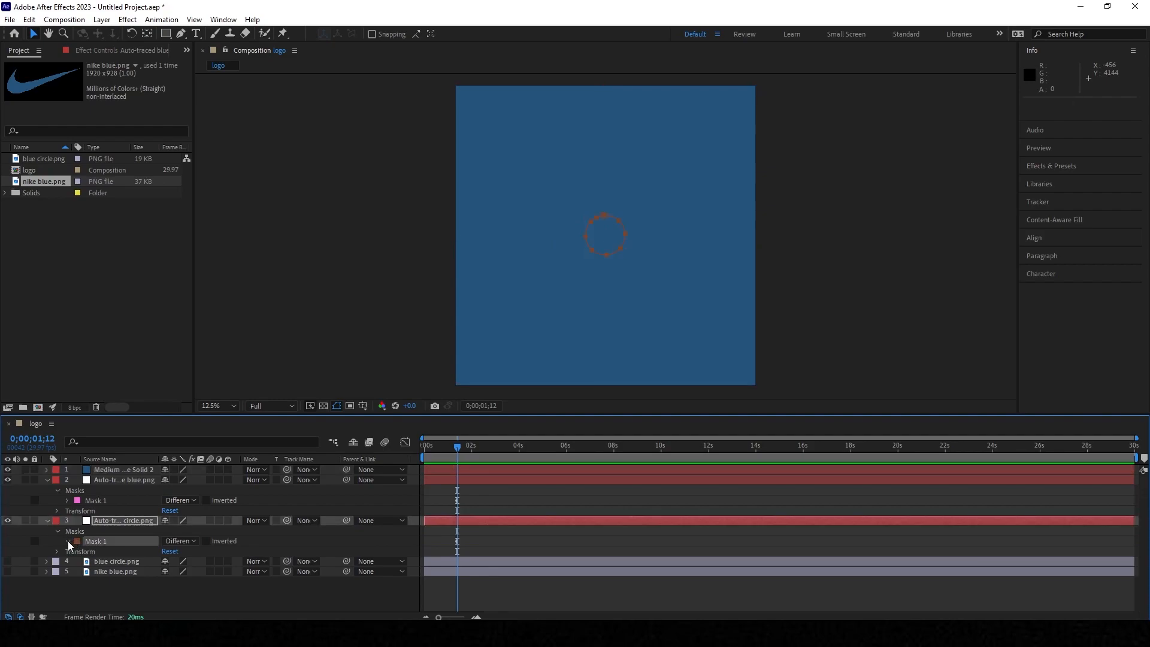
pyautogui.click(68, 542)
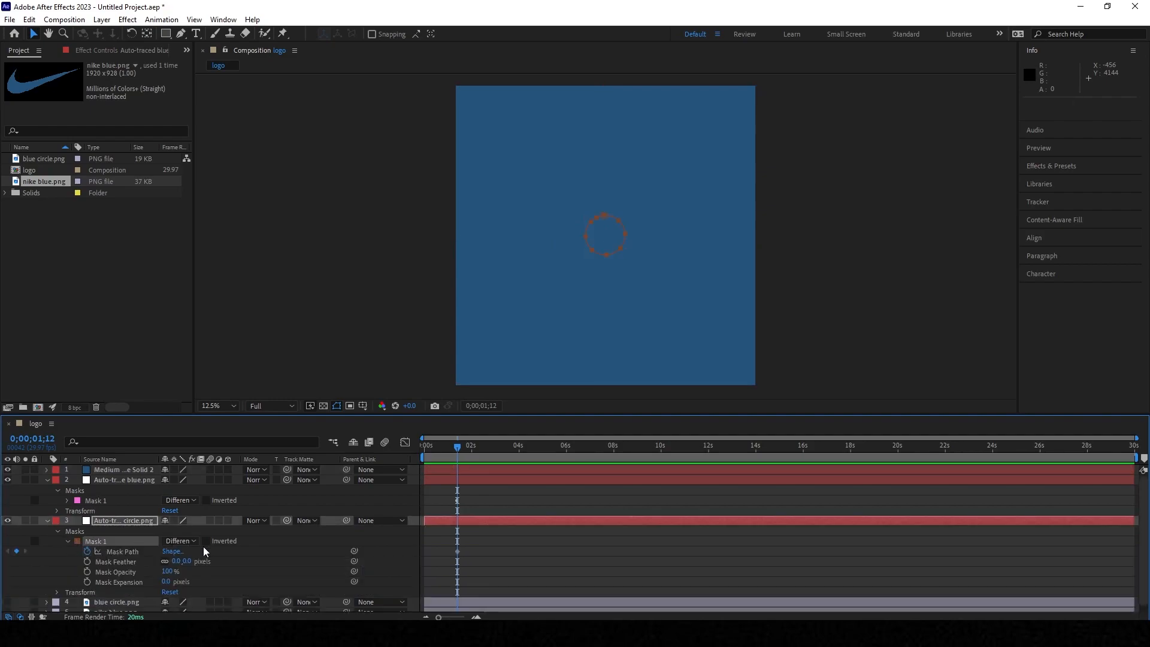
pyautogui.click(457, 553)
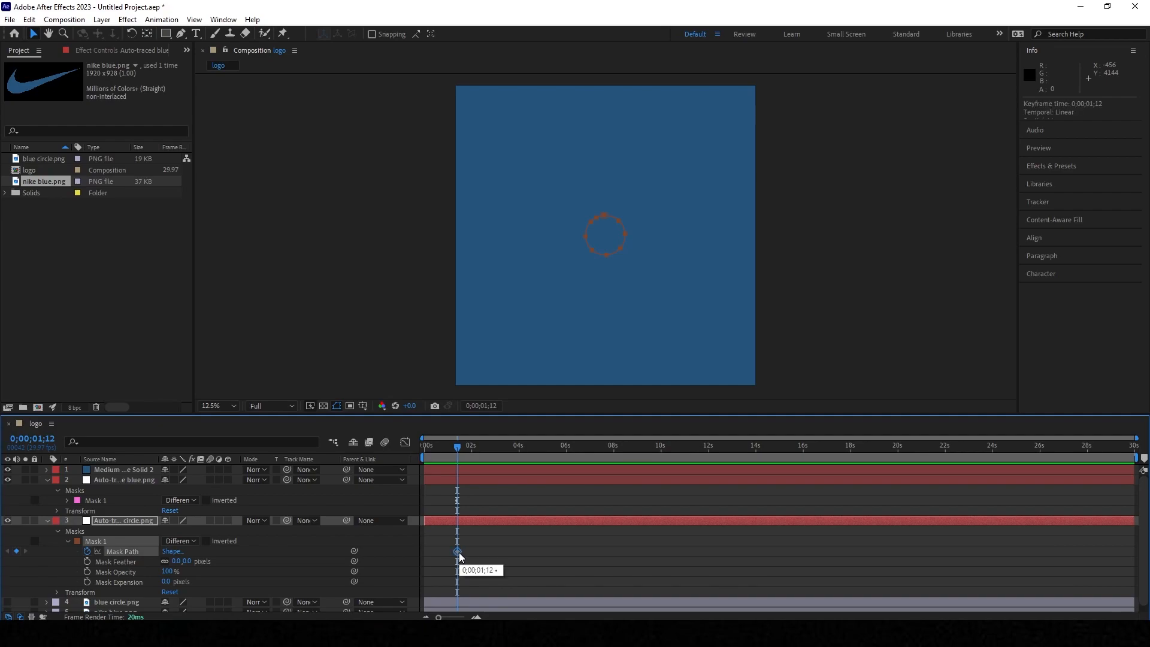
pyautogui.hotkey('ctrl', 'c')
pyautogui.click(116, 473)
pyautogui.hotkey('ctrl', 'v')
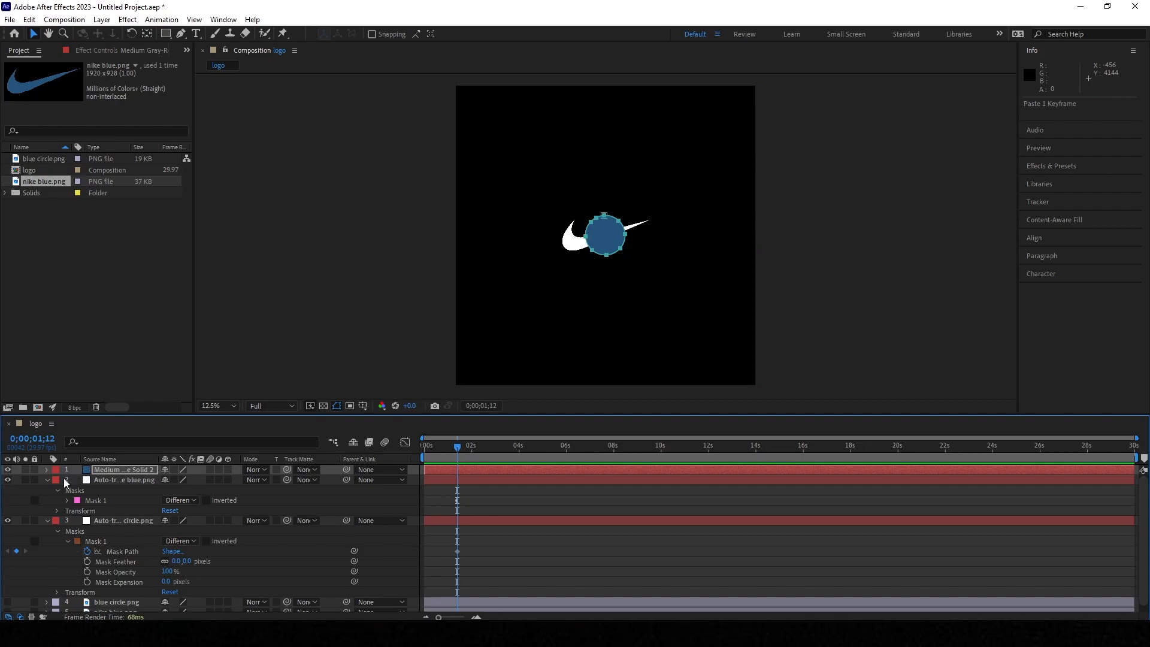
# Step: Copy the auto-traced swoosh's Mask Path keyframe and paste it onto the blue solid's mask at 0;00;01;25
pyautogui.click(88, 501)
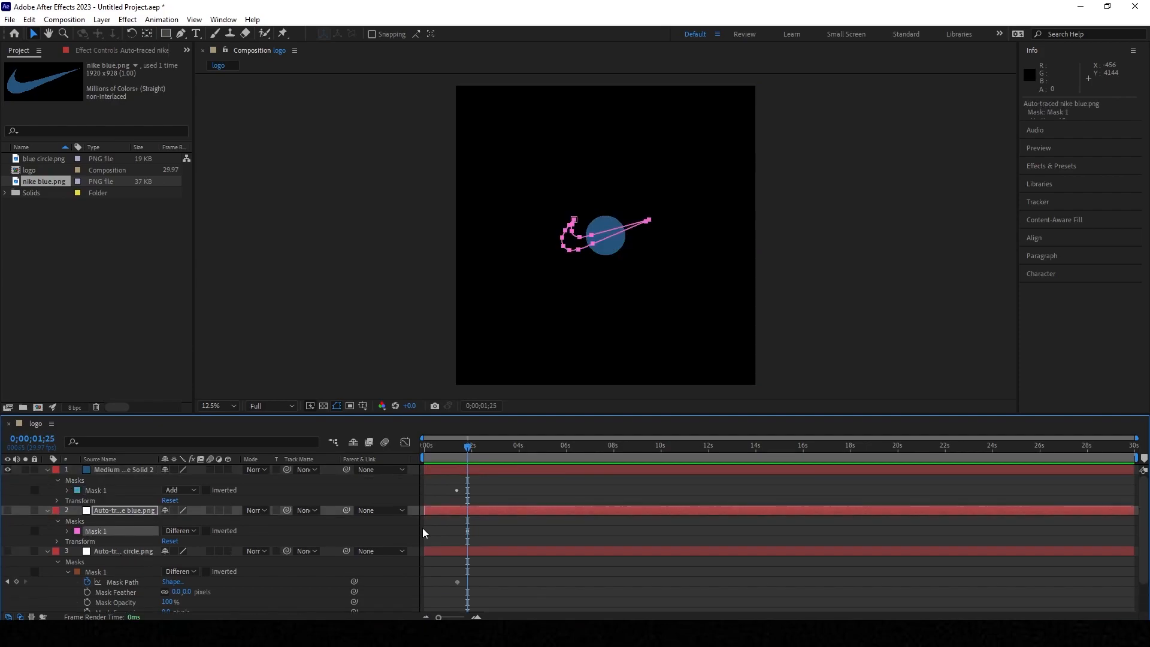
pyautogui.click(469, 533)
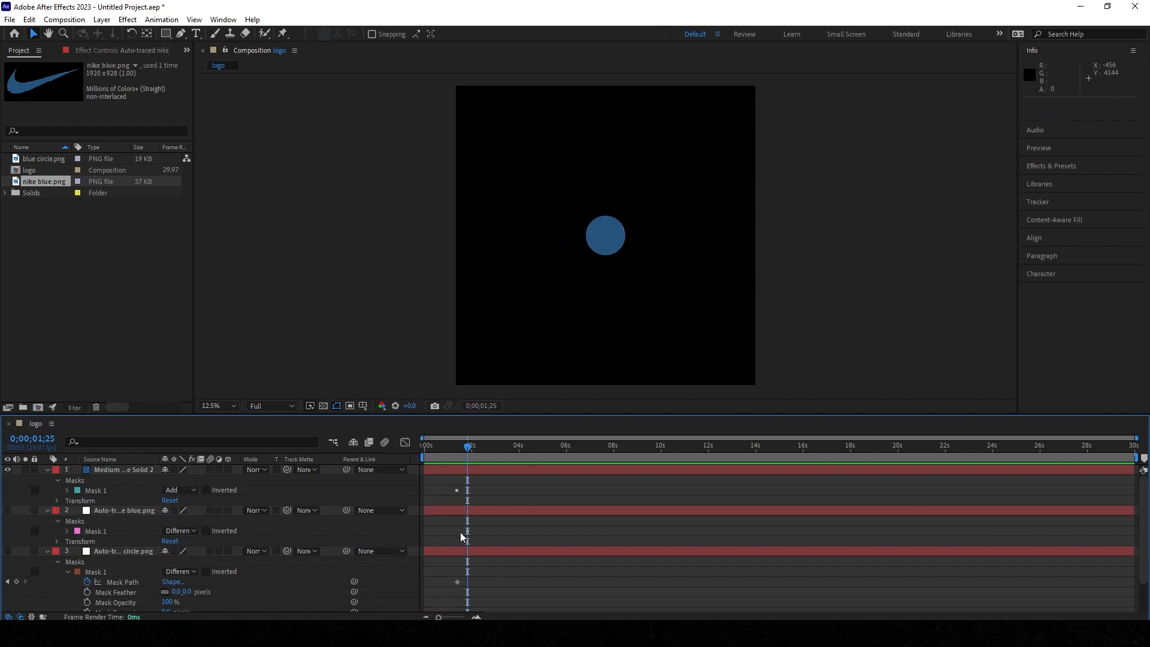
pyautogui.click(67, 532)
pyautogui.moveTo(477, 536); pyautogui.dragTo(452, 546)
pyautogui.hotkey('ctrl', 'c')
pyautogui.click(68, 531)
pyautogui.click(67, 531)
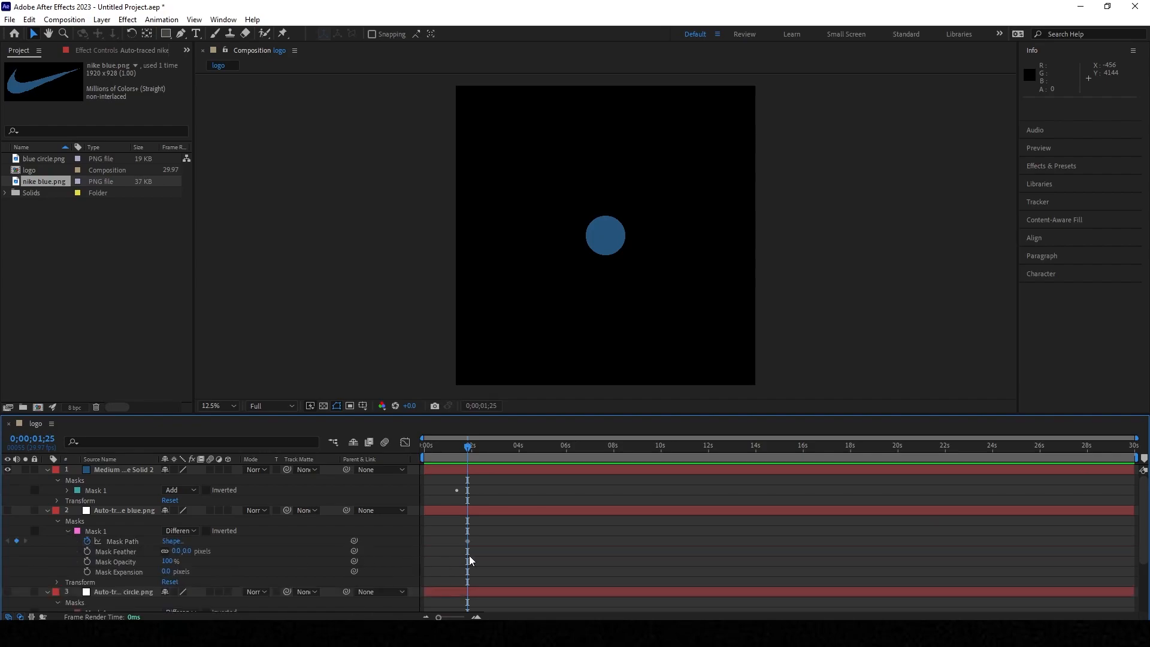
pyautogui.moveTo(452, 546); pyautogui.dragTo(473, 539)
pyautogui.hotkey('ctrl', 'c')
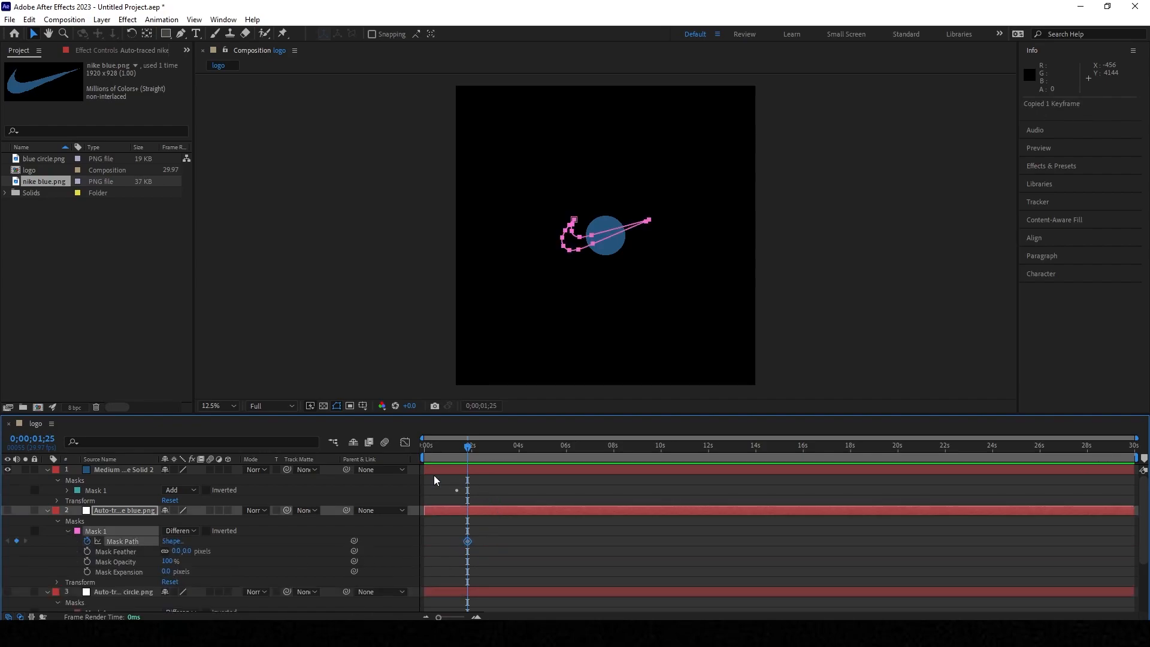
pyautogui.click(105, 492)
pyautogui.hotkey('ctrl', 'v')
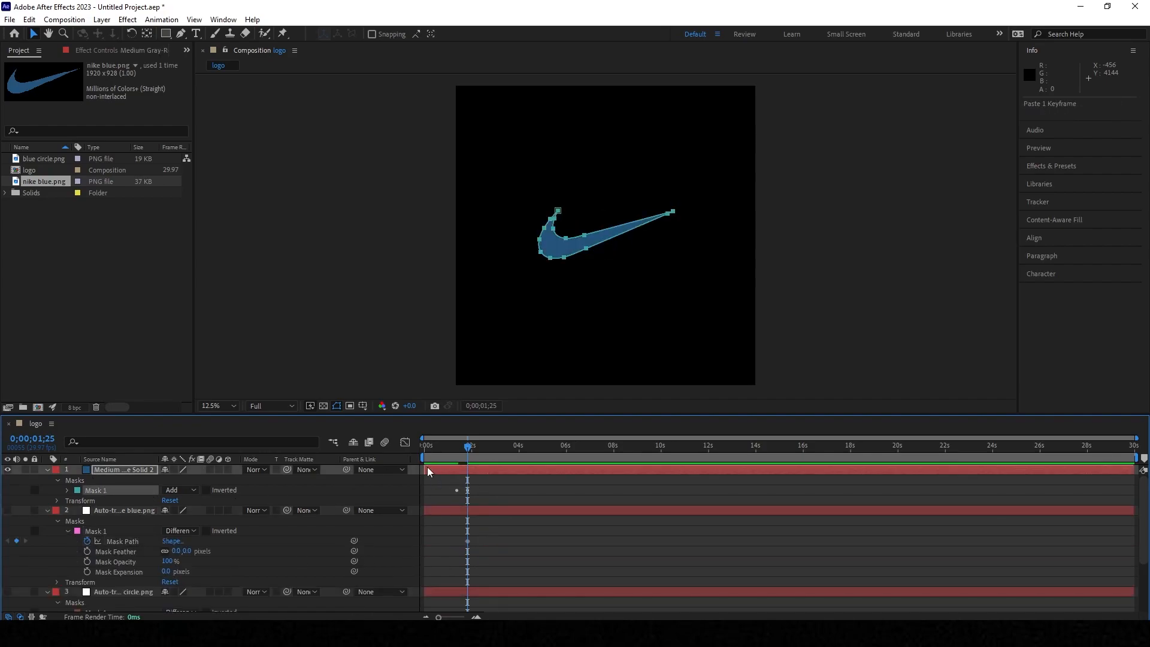
# Step: Collapse the two auto-traced layers and preview the circle-to-swoosh morph from 0;00;00;26
pyautogui.click(46, 510)
pyautogui.click(47, 520)
pyautogui.moveTo(468, 446); pyautogui.dragTo(446, 453)
pyautogui.press('space')
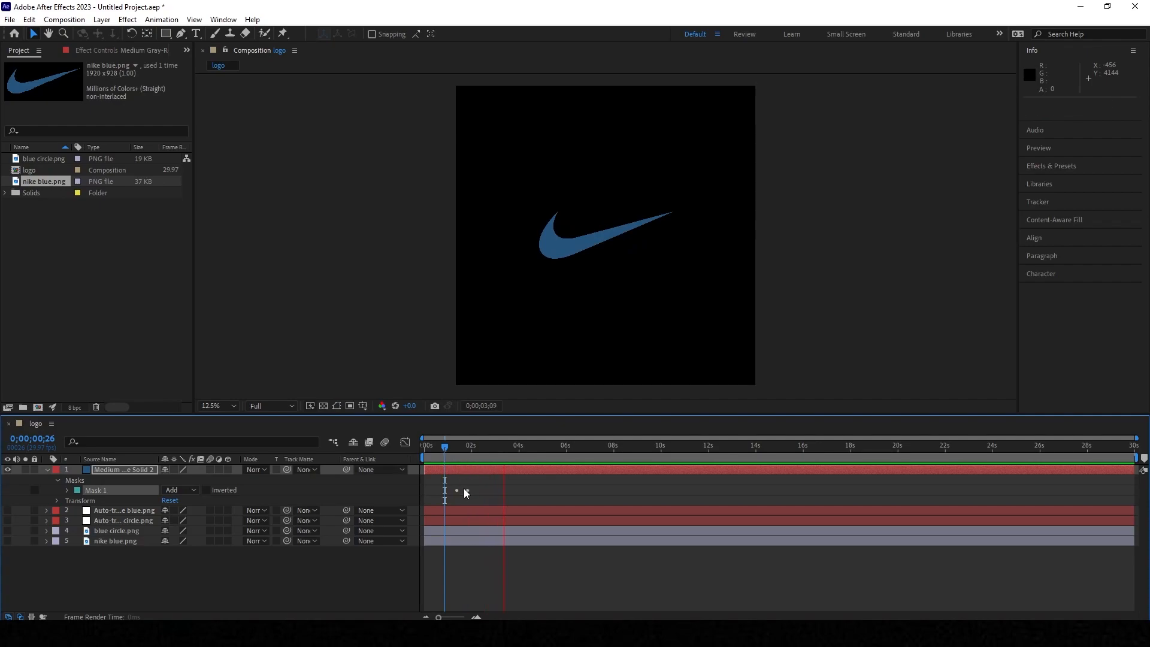
# Step: Scale the solid's swoosh mask path at the 0;00;01;25 keyframe down to about 70% of its size
pyautogui.click(467, 491)
pyautogui.click(67, 491)
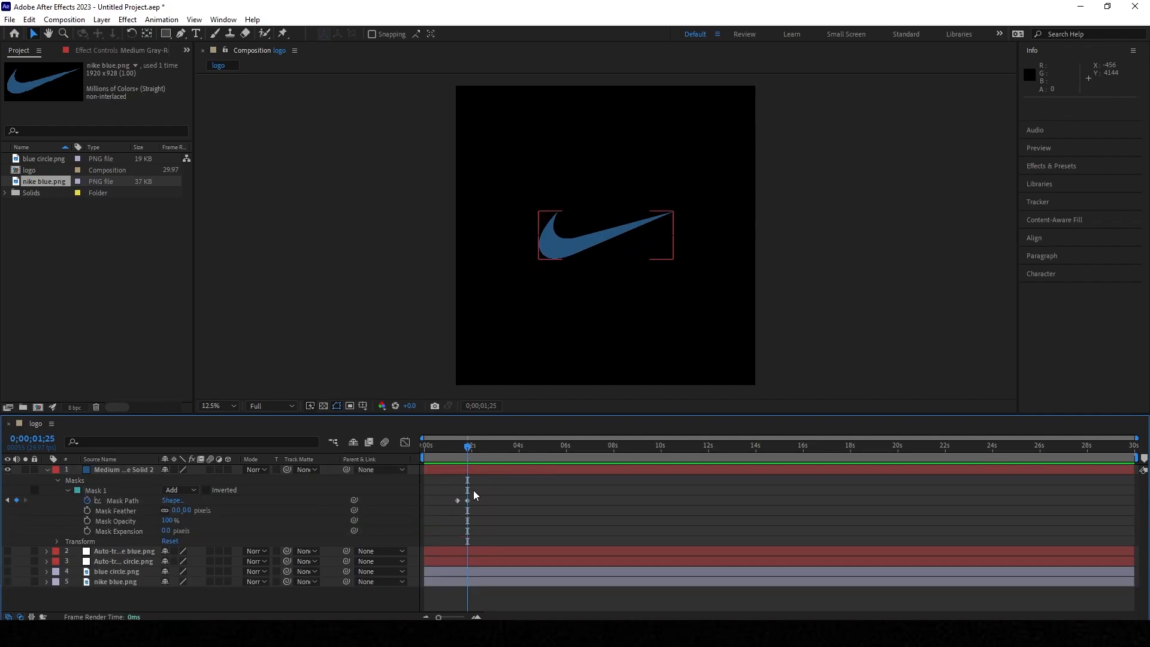
pyautogui.click(467, 500)
pyautogui.hotkey('ctrl', 't')
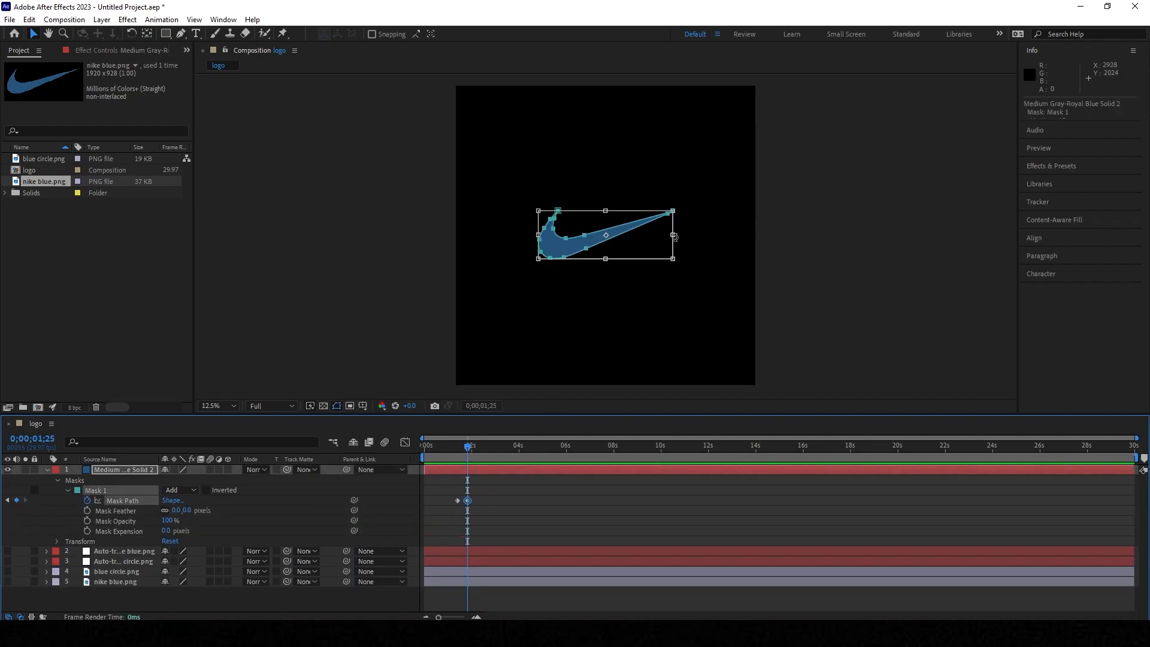
pyautogui.moveTo(672, 211); pyautogui.dragTo(635, 224)
# Step: Center the resized swoosh vertically and horizontally in the composition and preview the morph
pyautogui.click(1052, 237)
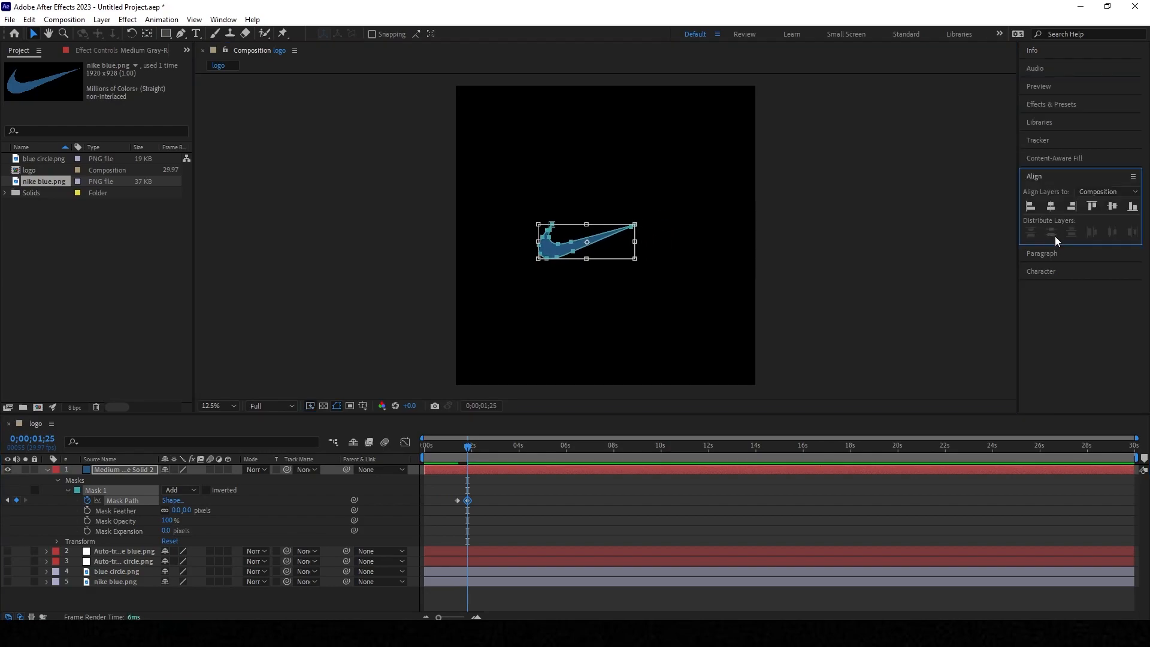
pyautogui.click(1111, 207)
pyautogui.click(1052, 207)
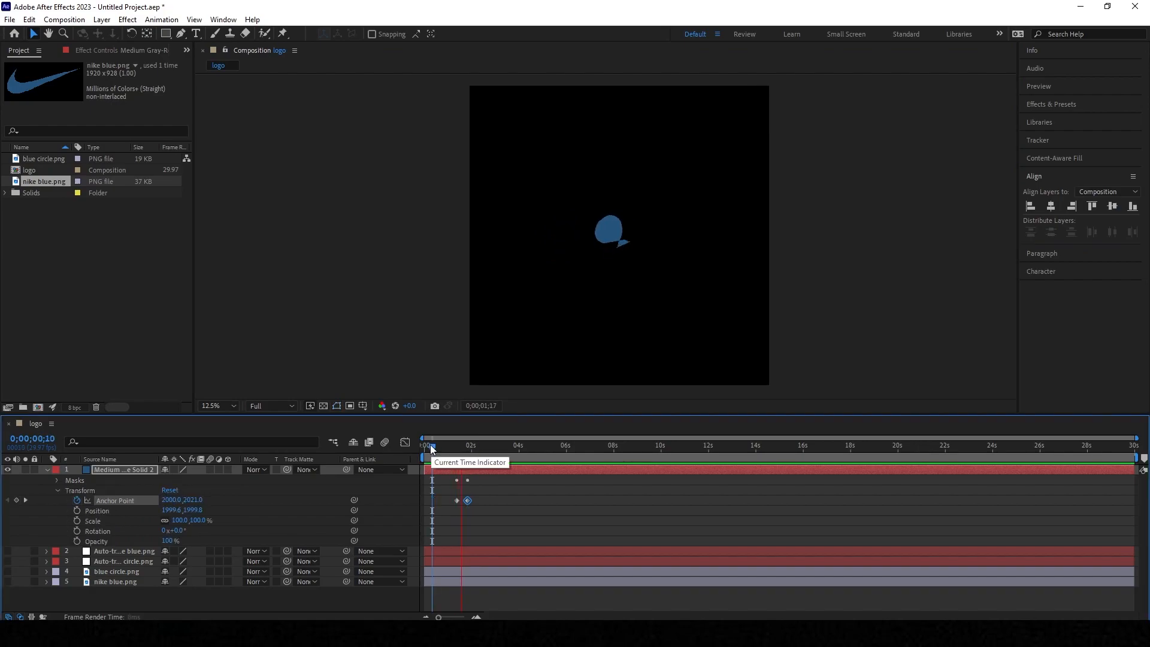
pyautogui.press('space')
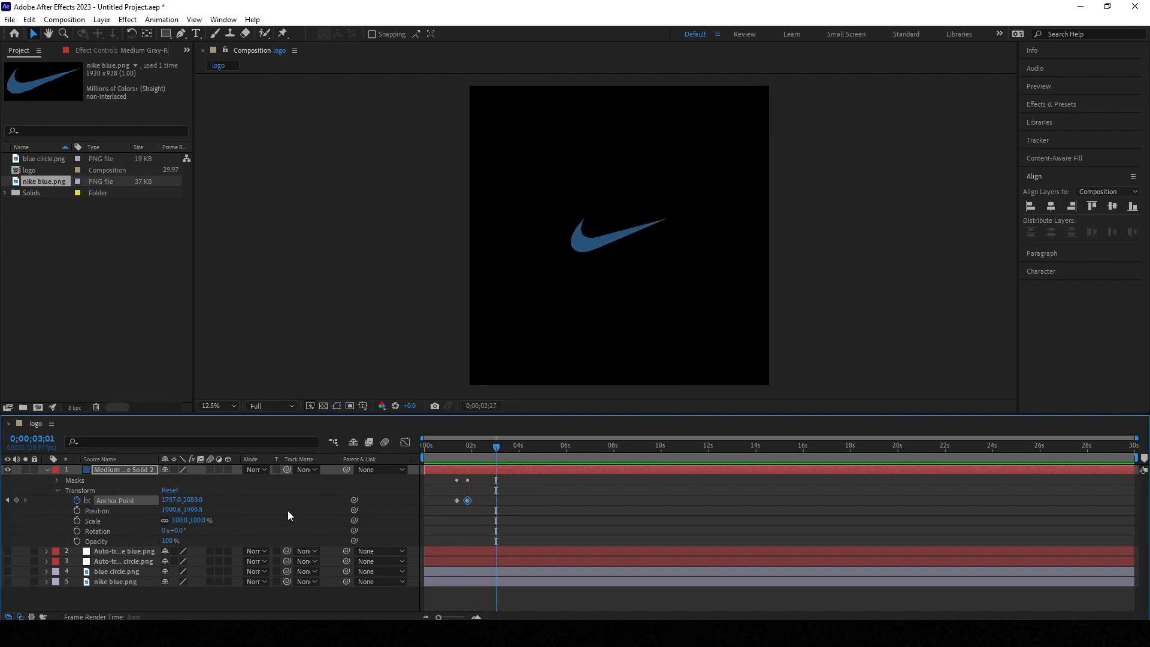
# Step: Collapse the blue solid's properties and delete the two auto-traced layers and the two original PNG layers
pyautogui.press('m')
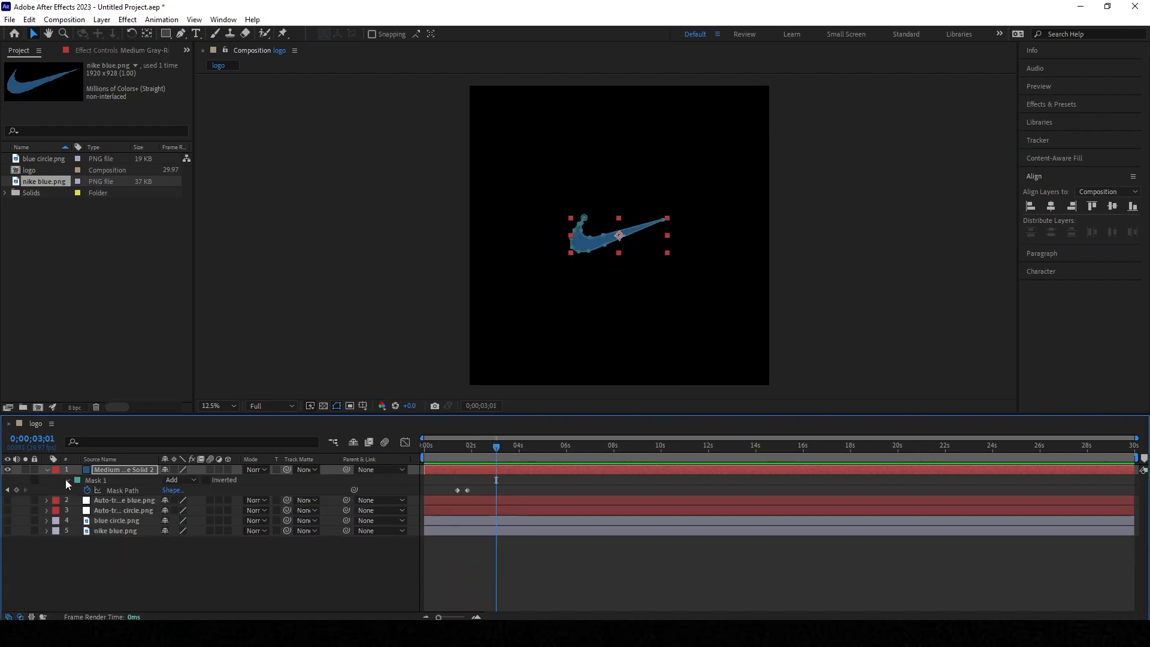
pyautogui.click(65, 480)
pyautogui.click(45, 470)
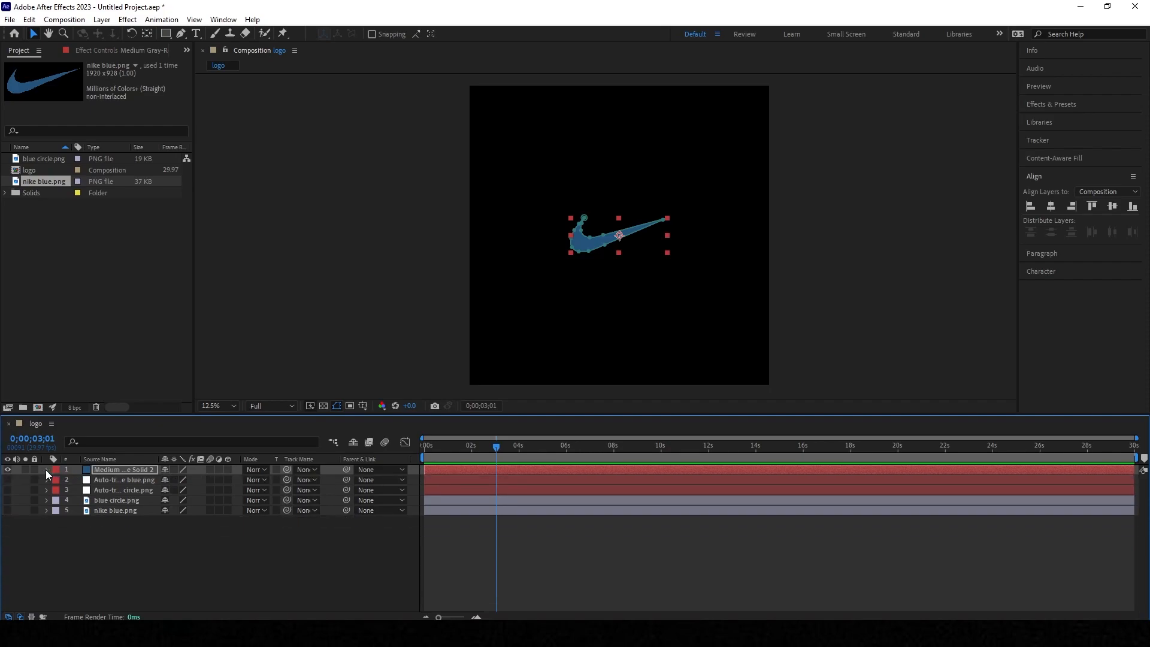
pyautogui.moveTo(98, 534); pyautogui.dragTo(80, 481)
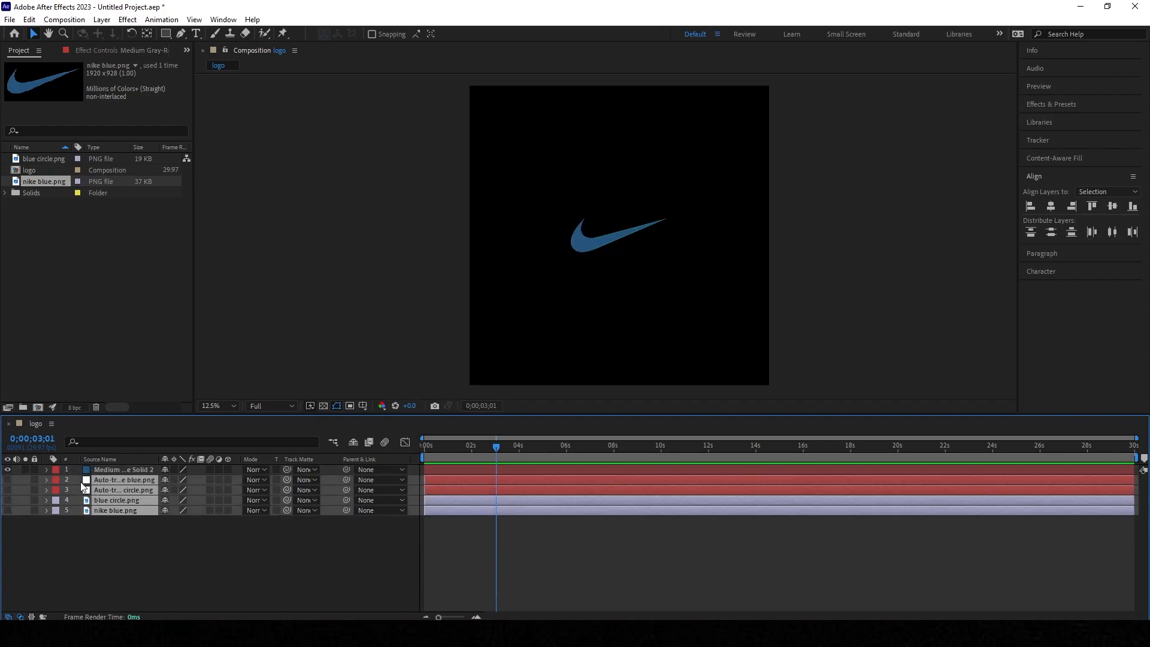
pyautogui.press('Delete')
# Step: Move the current time to 0;00;02;25 and hide the blue solid layer
pyautogui.moveTo(505, 447); pyautogui.dragTo(487, 446)
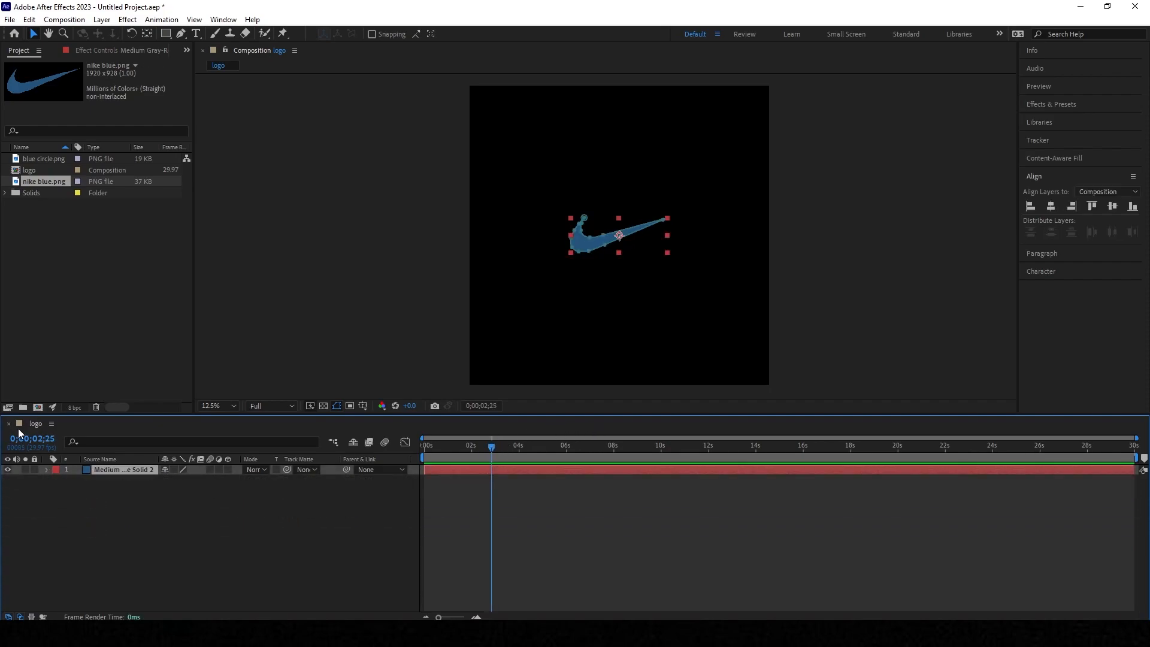
pyautogui.click(7, 470)
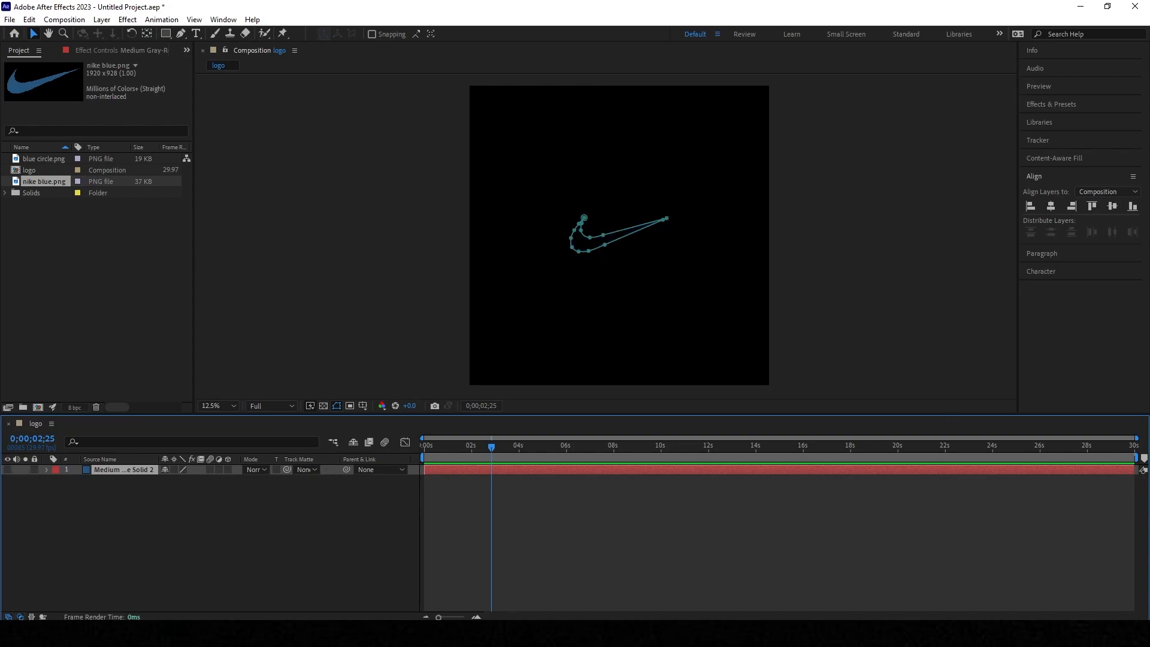
pyautogui.hotkey('ctrl', 'y')
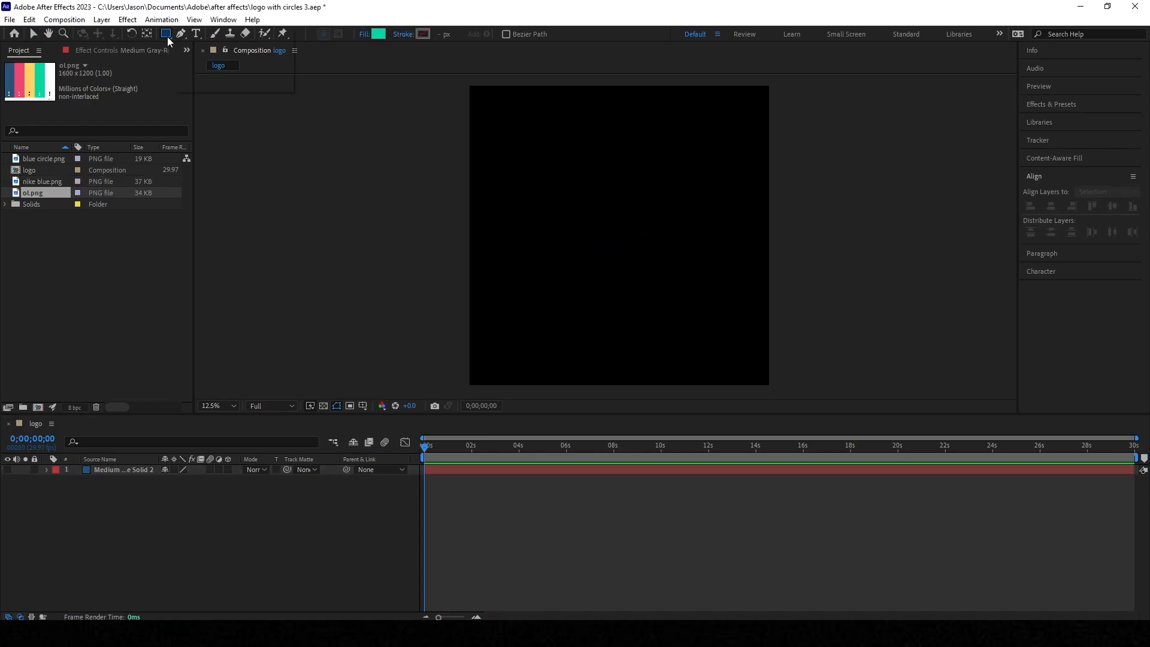
# Step: Draw a teal circle without a stroke at the composition's center with the Ellipse tool and expand its Ellipse 1 contents
pyautogui.moveTo(165, 33); pyautogui.dragTo(200, 60)
pyautogui.moveTo(602, 226); pyautogui.dragTo(643, 265)
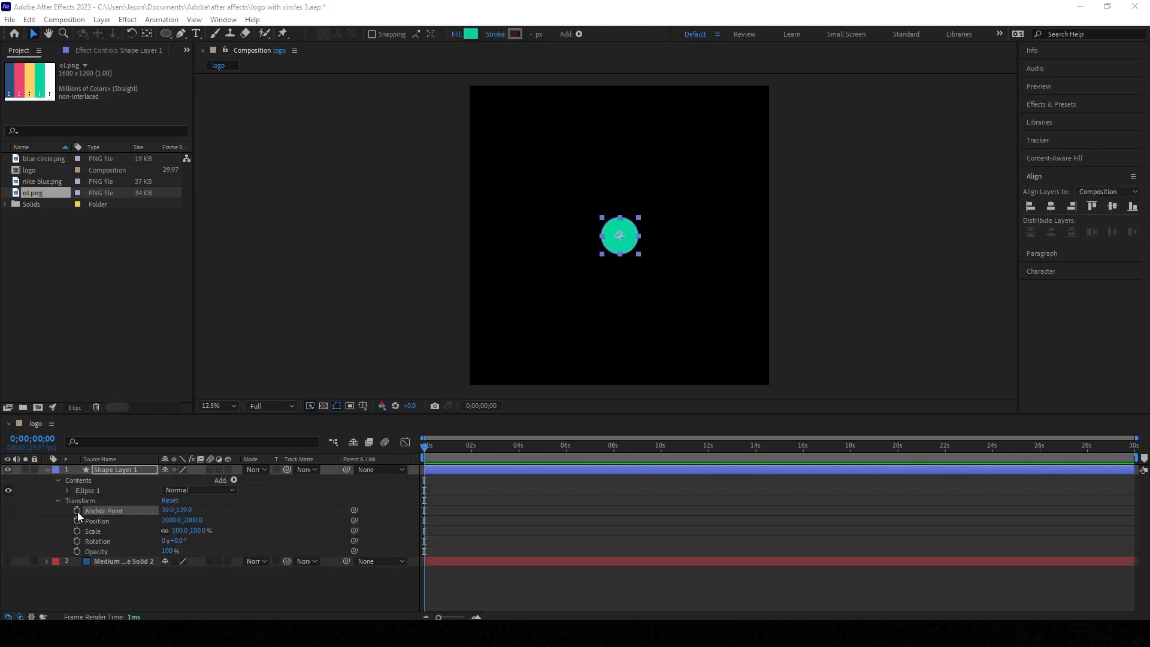
pyautogui.click(67, 490)
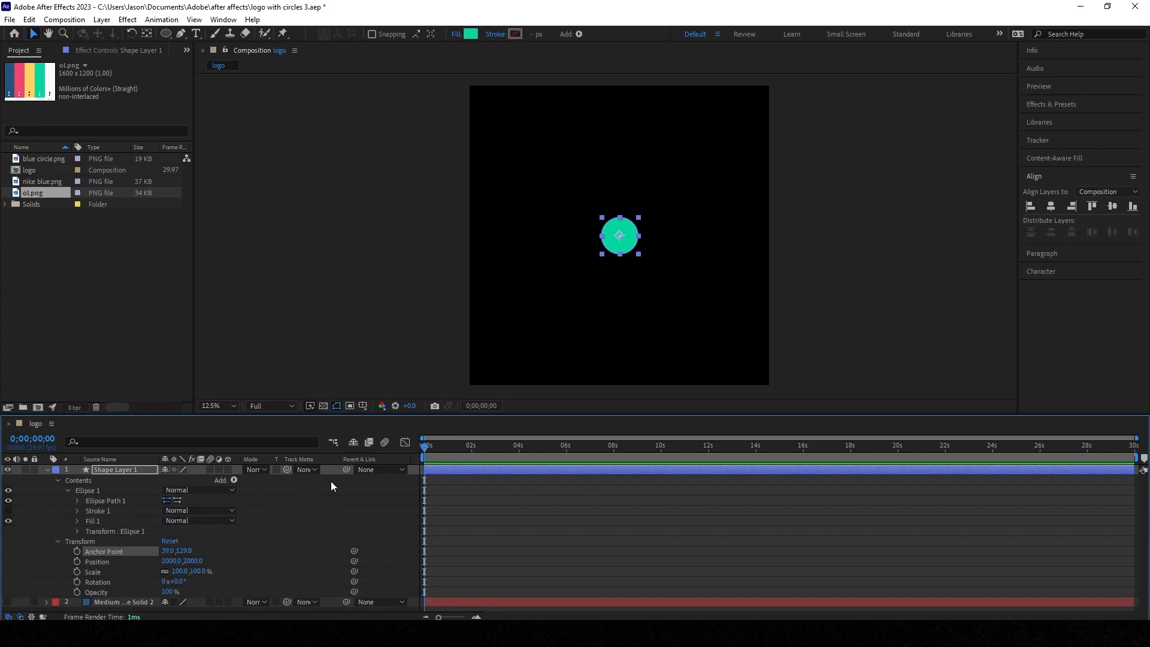
# Step: Expand Ellipse Path 1 and keyframe its size at 0 at the start of the composition
pyautogui.click(76, 501)
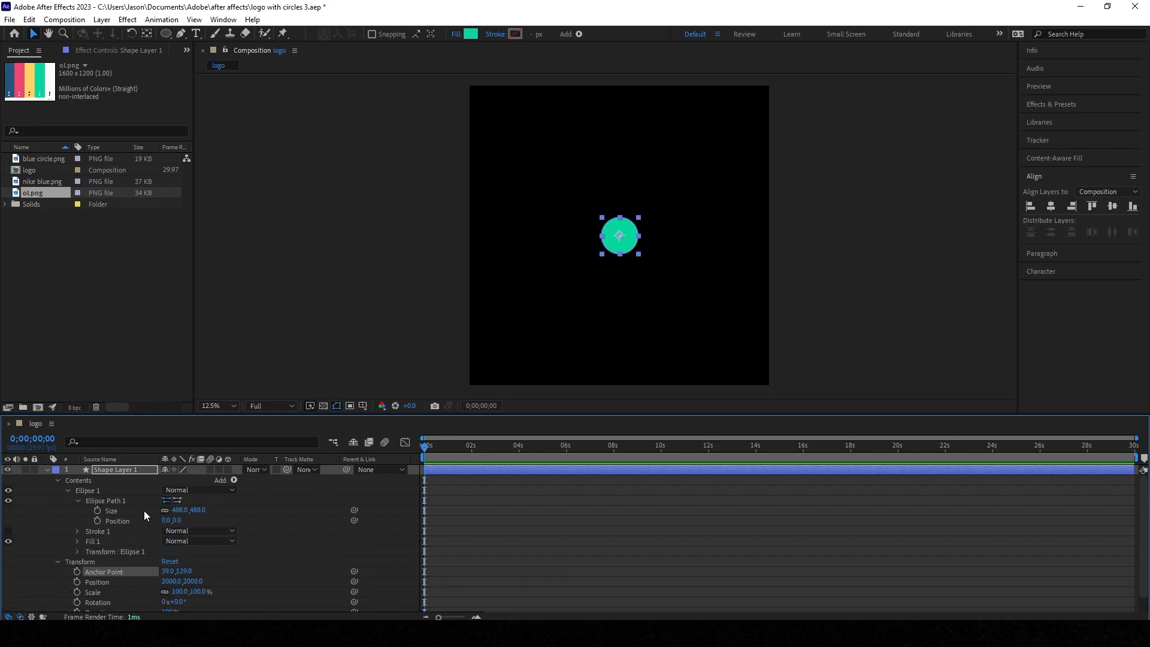
pyautogui.click(188, 510)
pyautogui.write('0')
pyautogui.press('Return')
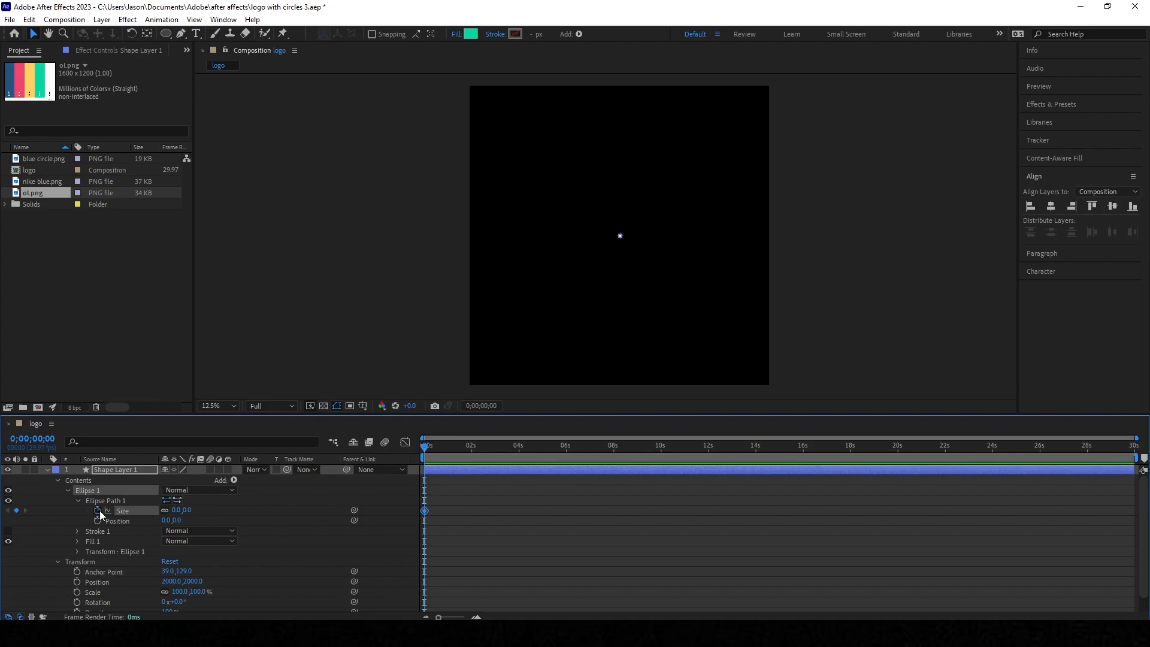
# Step: Set the ellipse's size to 600 at 0;00;00;27, adding a second size keyframe
pyautogui.moveTo(435, 445); pyautogui.dragTo(444, 451)
pyautogui.click(172, 511)
pyautogui.write('600')
pyautogui.press('Return')
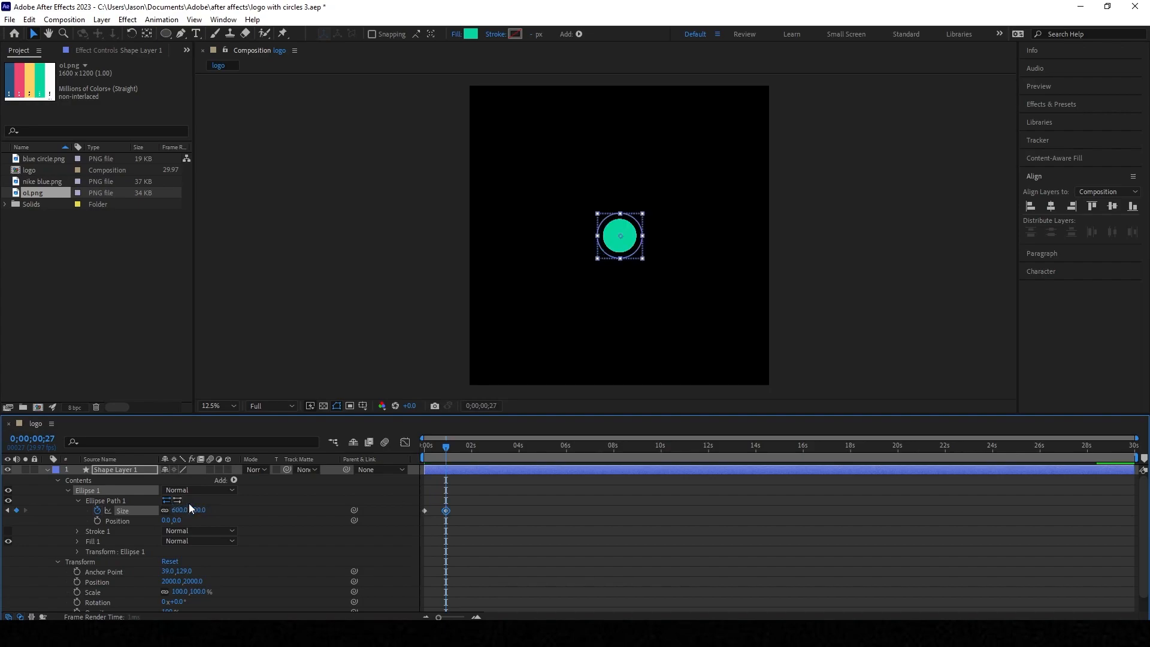
# Step: Reduce the ending size keyframe to 450, move it to frame 10 and preview the circle's growth
pyautogui.click(421, 444)
pyautogui.press('space')
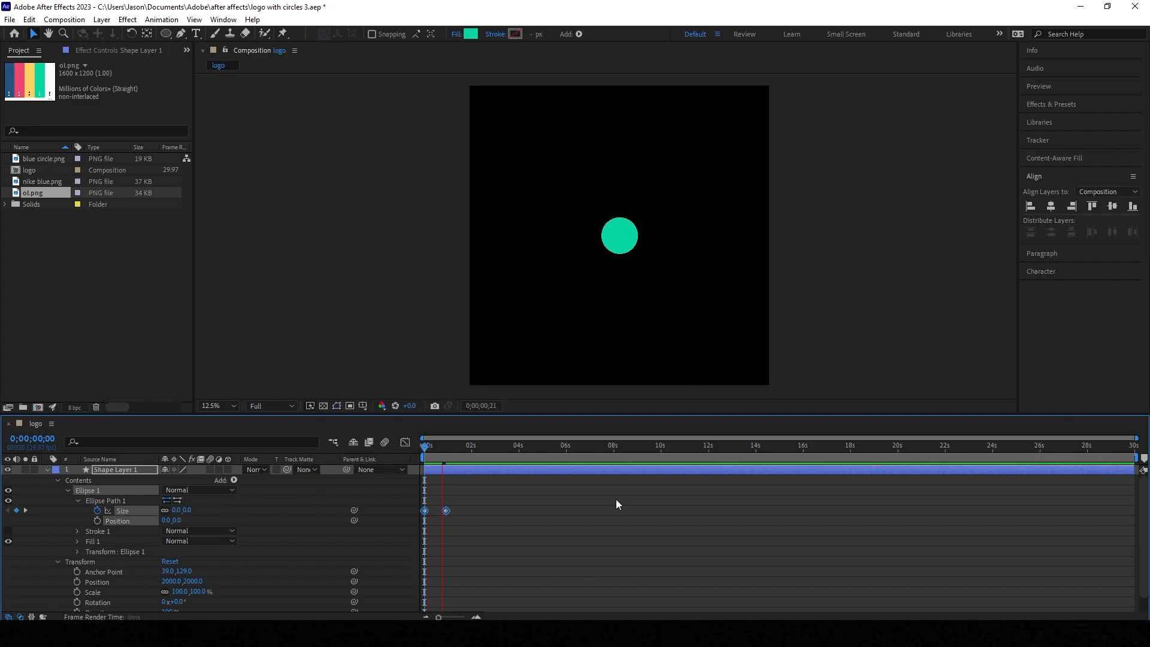
pyautogui.press('space')
pyautogui.click(423, 448)
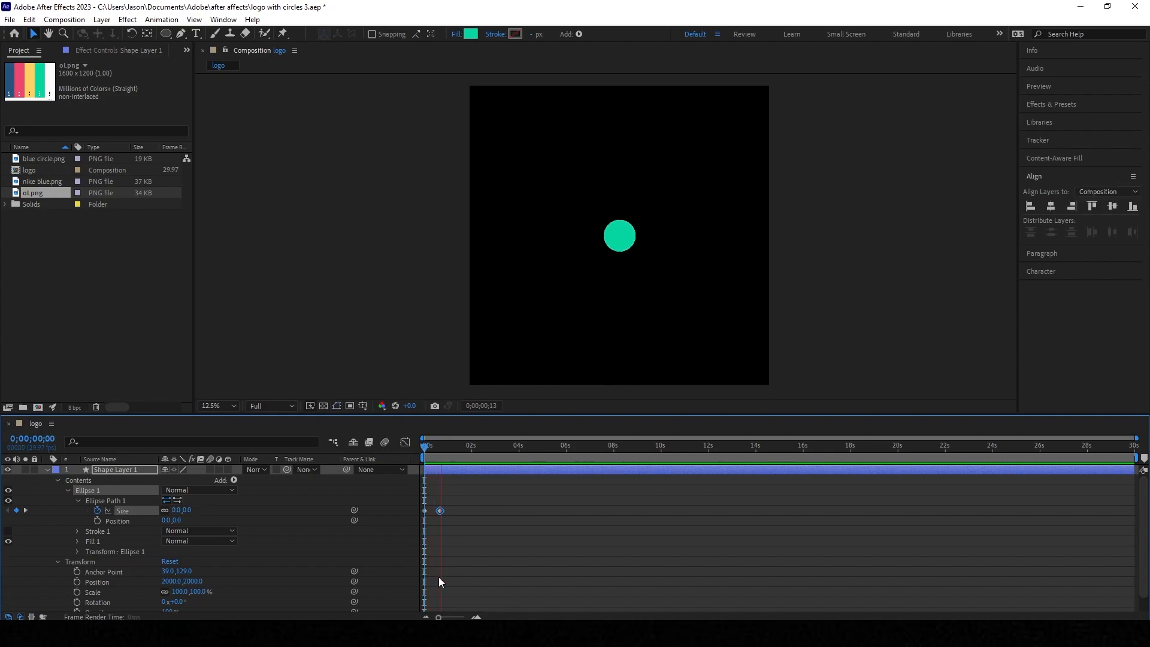
pyautogui.moveTo(440, 617); pyautogui.dragTo(461, 617)
pyautogui.moveTo(488, 510); pyautogui.dragTo(491, 510)
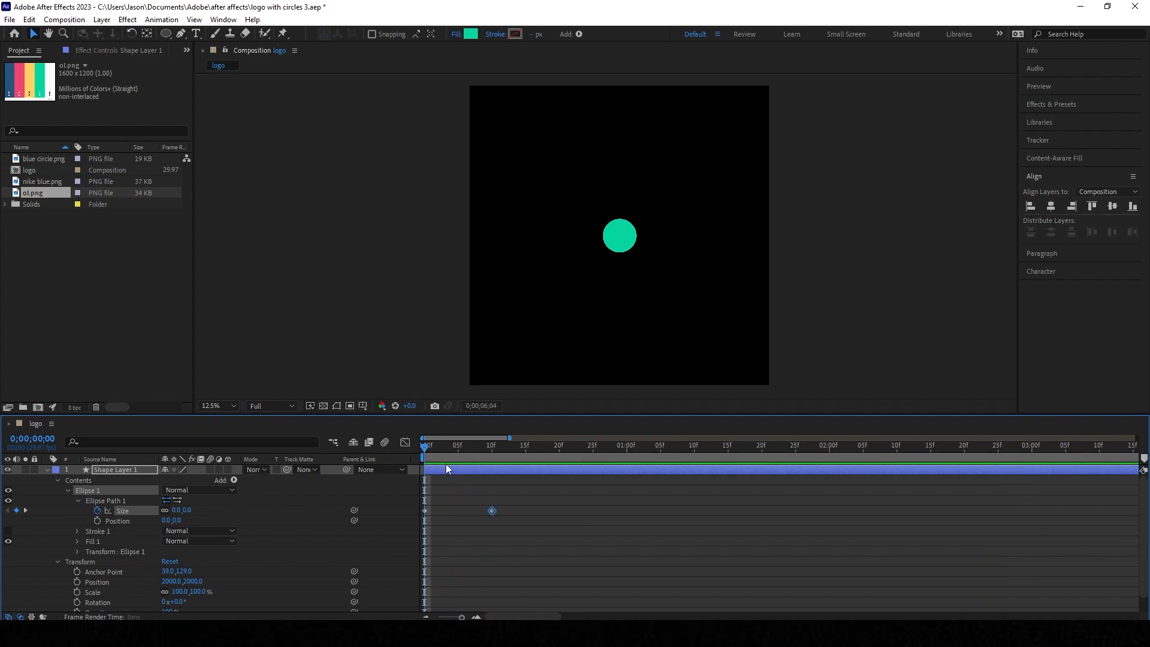
pyautogui.click(424, 449)
pyautogui.press('space')
pyautogui.press('space')
# Step: Easy-ease both size keyframes, reshape the speed graph so it peaks near the end, and preview the result
pyautogui.moveTo(551, 492); pyautogui.dragTo(417, 517)
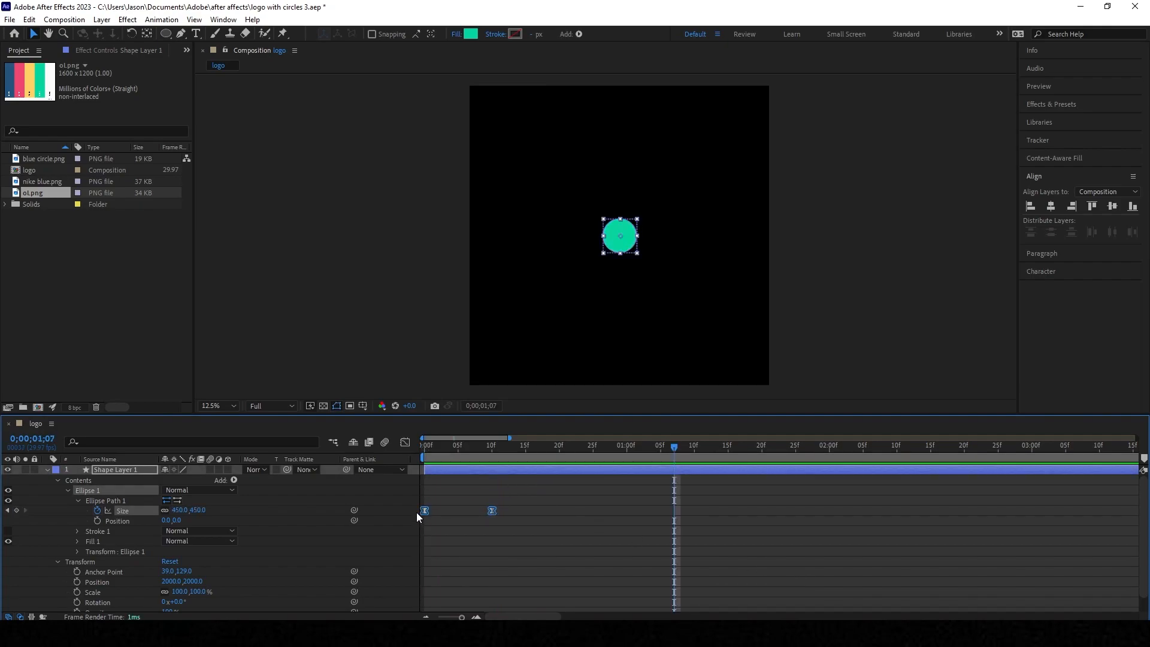
pyautogui.click(405, 442)
pyautogui.moveTo(539, 569); pyautogui.dragTo(494, 601)
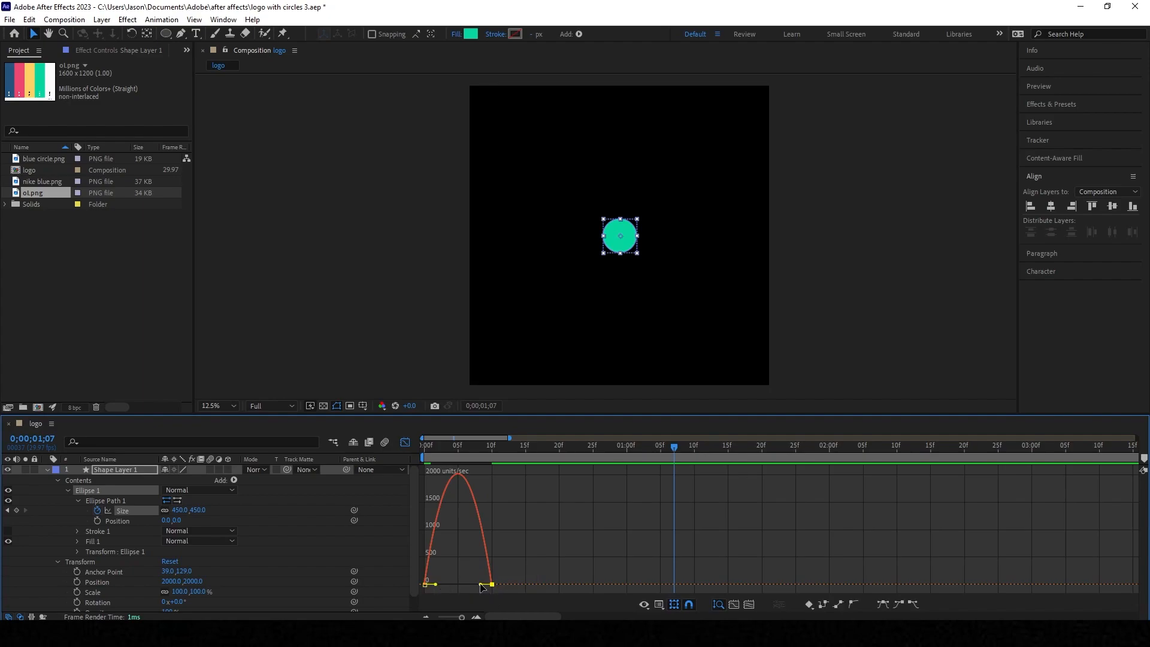
pyautogui.moveTo(437, 588); pyautogui.dragTo(462, 588)
pyautogui.press('Home')
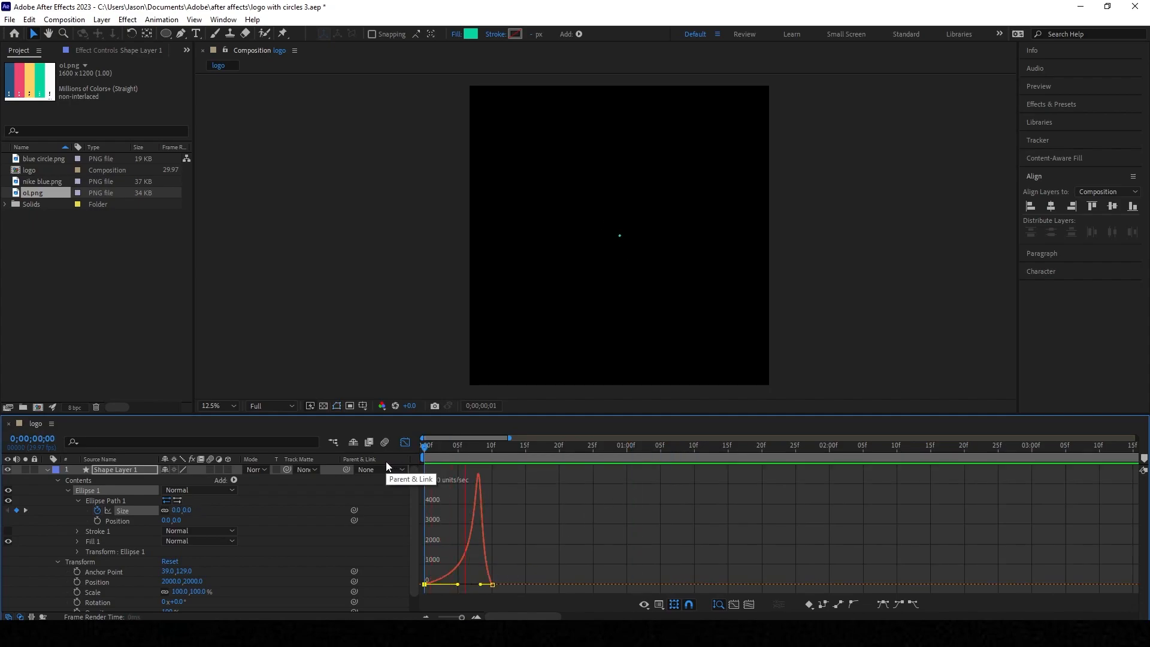
pyautogui.press('space')
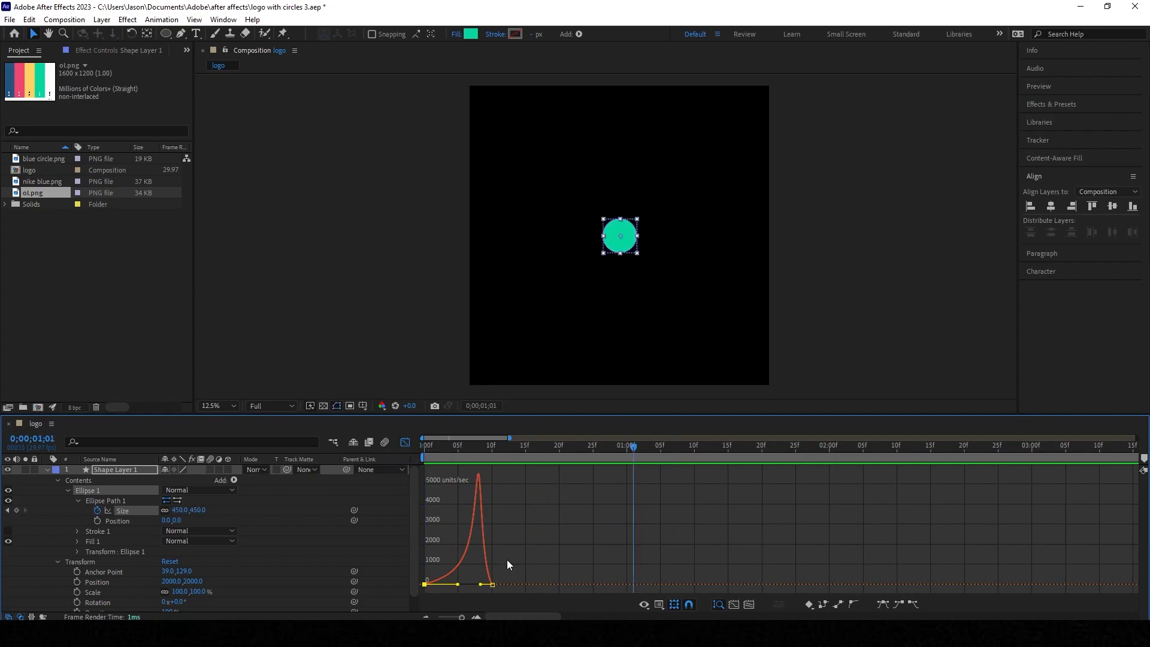
pyautogui.click(405, 442)
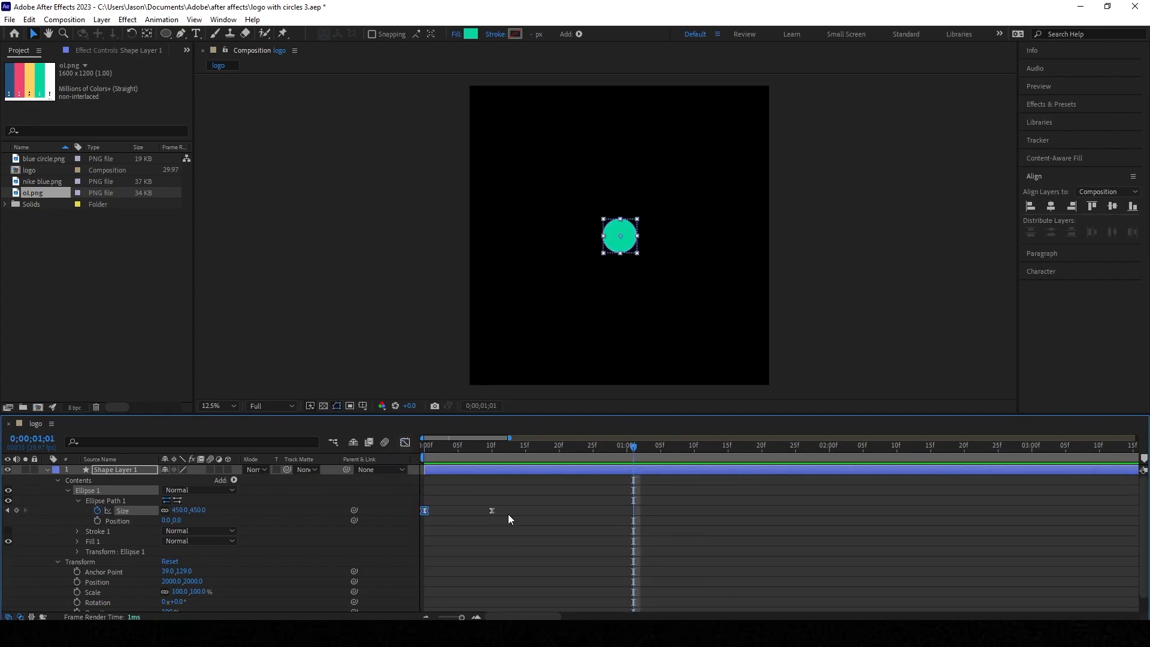
# Step: Make the circle overshoot with a size of 550 at frame 10 and 450 at frame 12, and preview it
pyautogui.moveTo(565, 460); pyautogui.dragTo(525, 469)
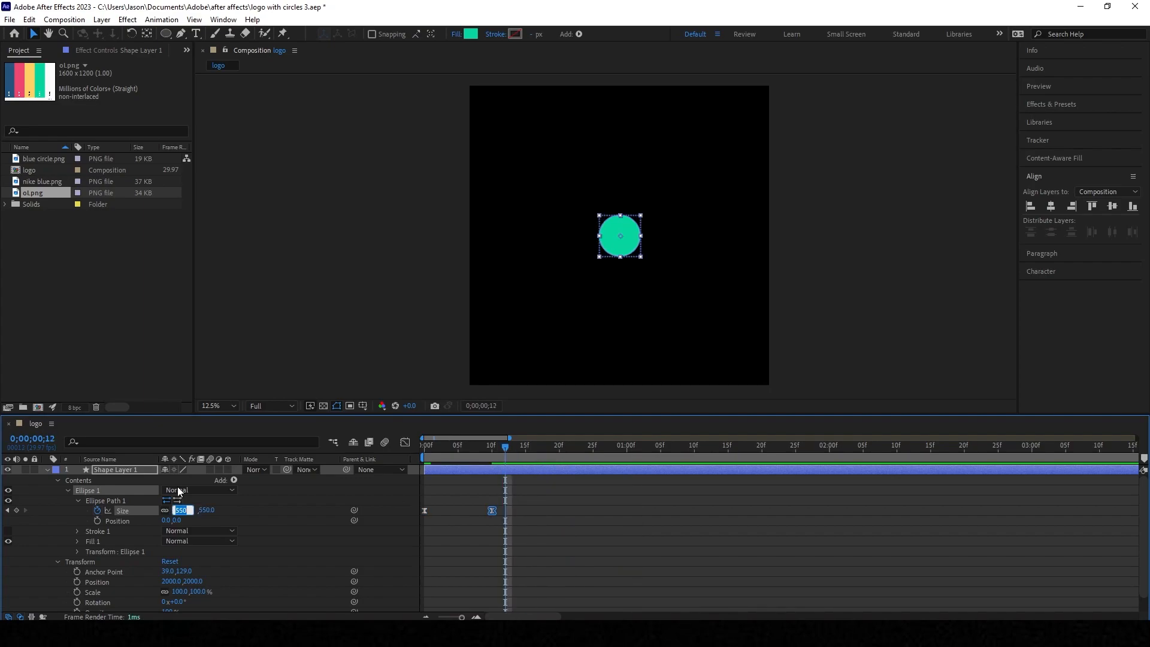
pyautogui.write('450')
pyautogui.press('Return')
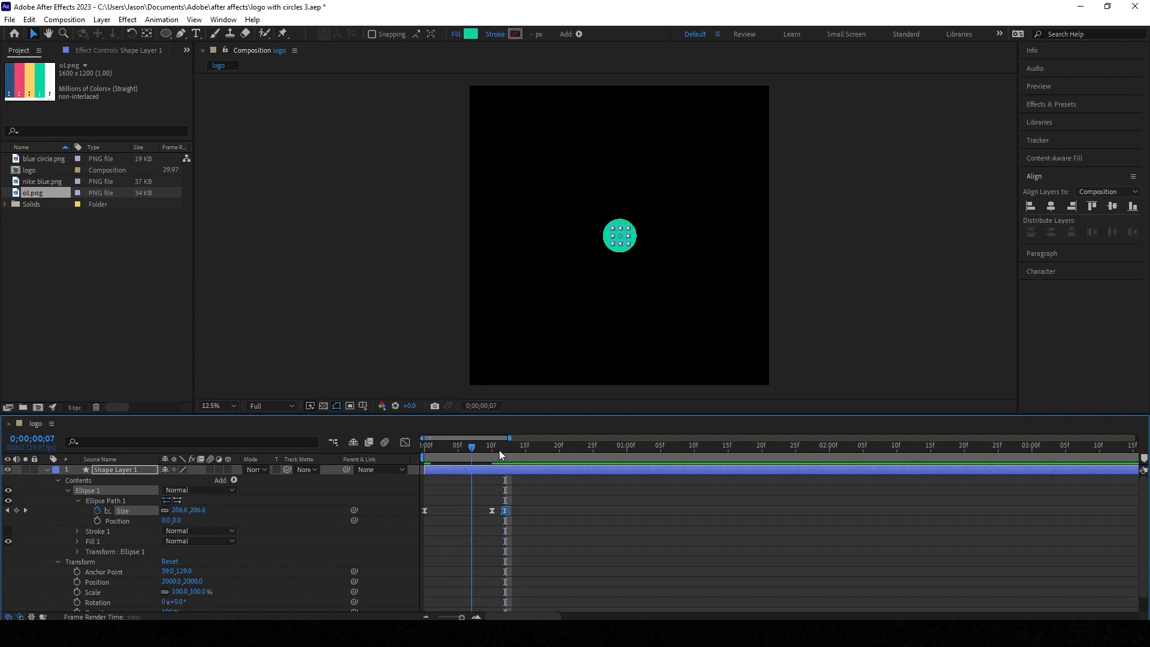
pyautogui.press('space')
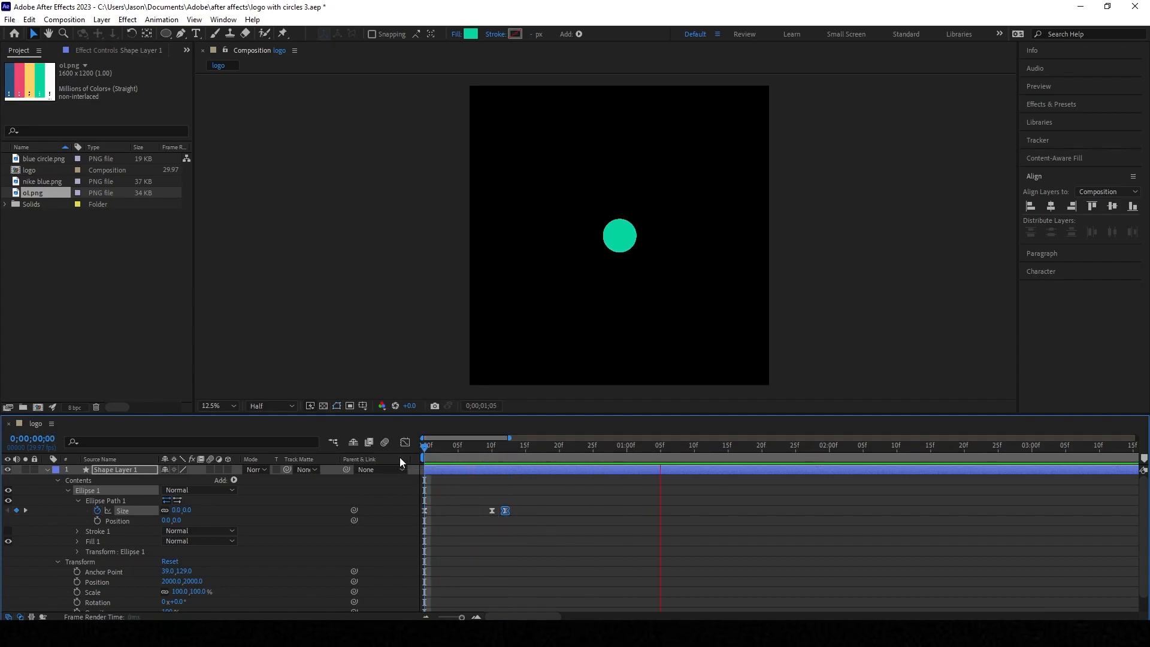
pyautogui.press('space')
# Step: Move the last size keyframe to frame 13 and preview the overshoot from the start
pyautogui.moveTo(511, 514); pyautogui.dragTo(518, 513)
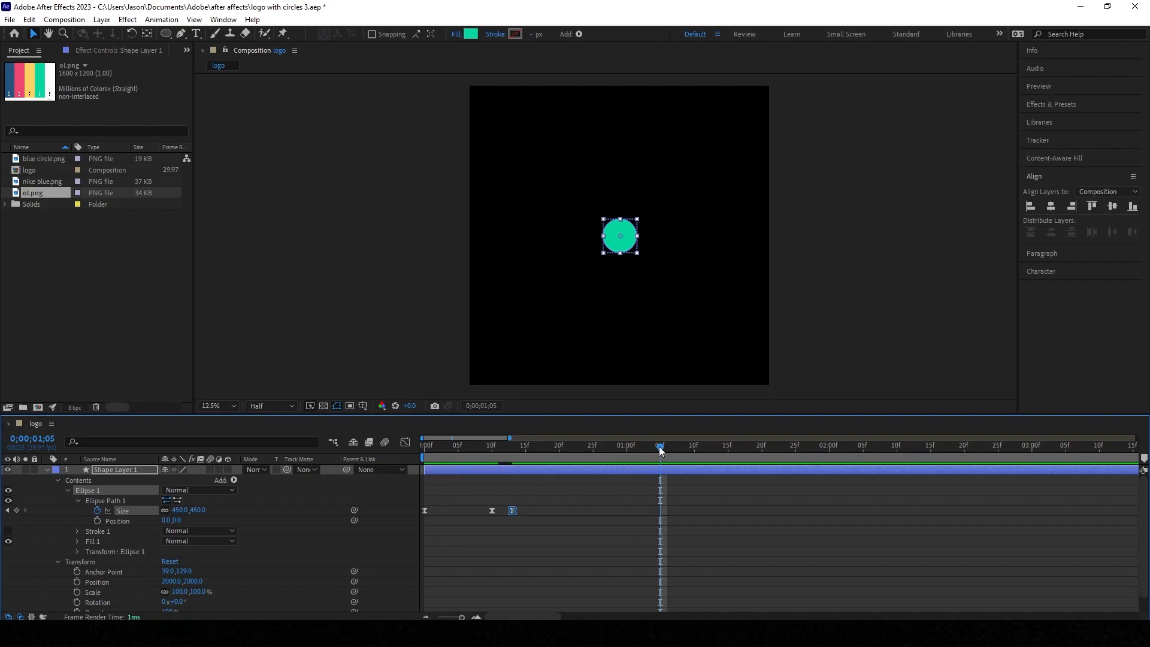
pyautogui.press('Home')
pyautogui.press('space')
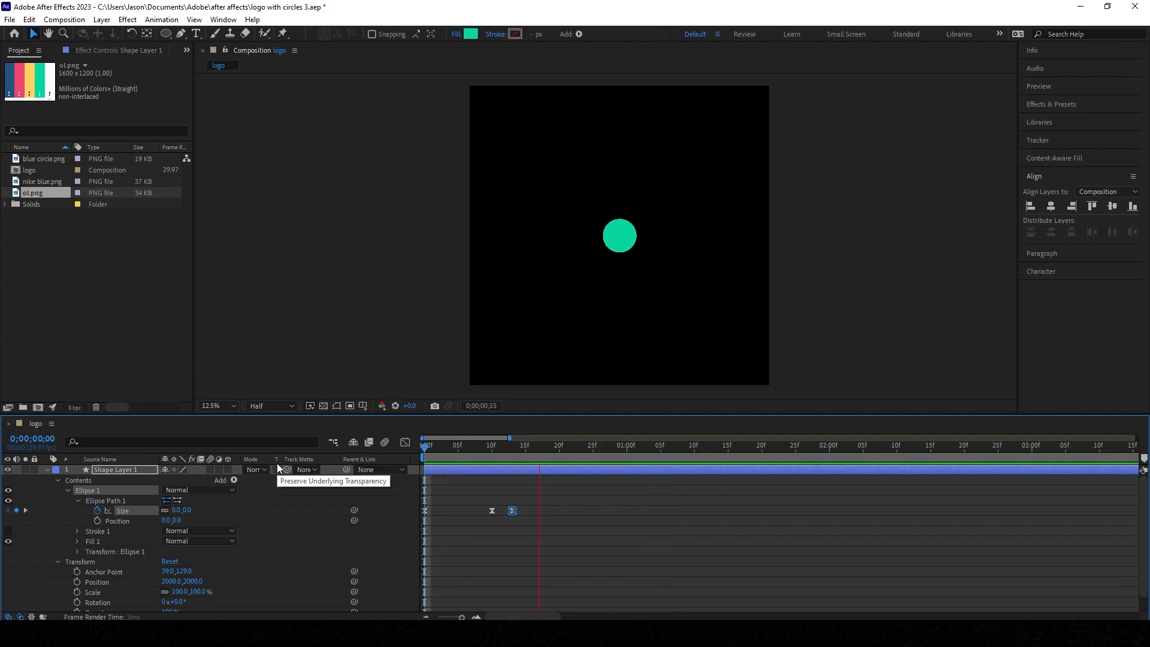
pyautogui.press('space')
# Step: Duplicate the circle layer four times, spread the circles around the composition and enlarge the one near its upper-right corner
pyautogui.hotkey('ctrl', 'd')
pyautogui.hotkey('ctrl', 'd')
pyautogui.hotkey('ctrl', 'd')
pyautogui.hotkey('ctrl', 'd')
pyautogui.moveTo(619, 235); pyautogui.dragTo(665, 170)
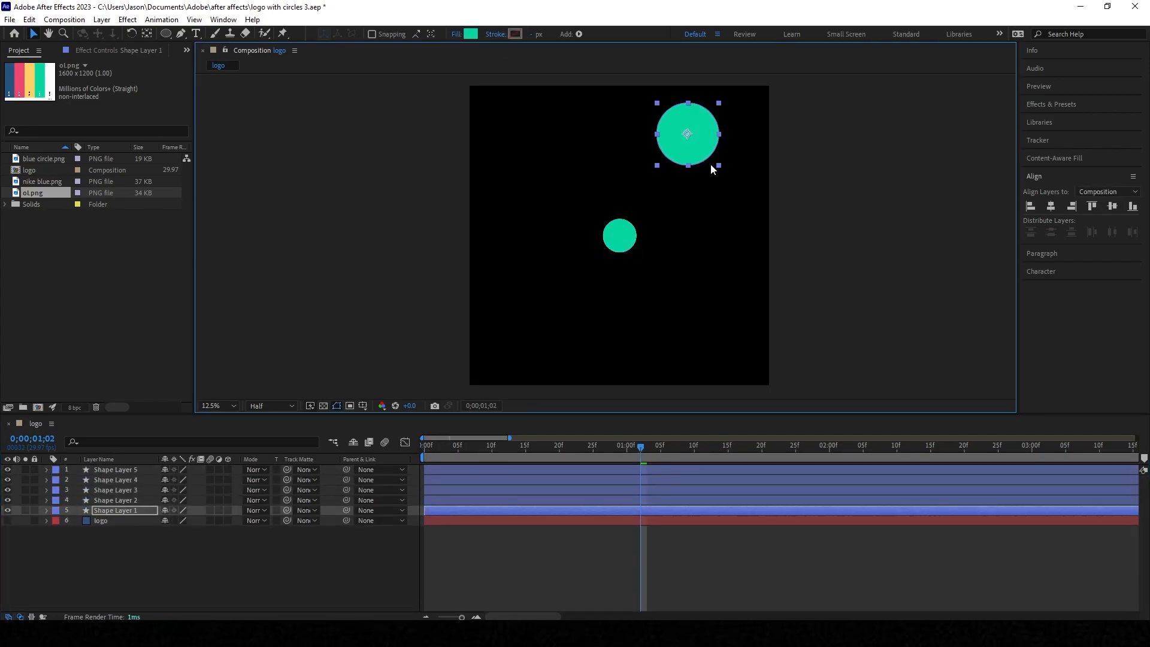
pyautogui.moveTo(619, 236); pyautogui.dragTo(569, 174)
pyautogui.moveTo(623, 233); pyautogui.dragTo(569, 266)
pyautogui.moveTo(618, 238); pyautogui.dragTo(620, 233)
pyautogui.click(569, 174)
pyautogui.moveTo(577, 166); pyautogui.dragTo(597, 315)
# Step: Duplicate the small circle eight times and set the preview resolution to Full
pyautogui.hotkey('ctrl', 'd')
pyautogui.hotkey('ctrl', 'd')
pyautogui.hotkey('ctrl', 'd')
pyautogui.hotkey('ctrl', 'd')
pyautogui.hotkey('ctrl', 'd')
pyautogui.hotkey('ctrl', 'd')
pyautogui.hotkey('ctrl', 'd')
pyautogui.hotkey('ctrl', 'd')
pyautogui.click(254, 407)
pyautogui.click(261, 394)
# Step: Spread small circle copies over the upper area and toward both lower corners of the composition
pyautogui.moveTo(570, 175); pyautogui.dragTo(541, 134)
pyautogui.moveTo(570, 175); pyautogui.dragTo(619, 128)
pyautogui.click(569, 175)
pyautogui.click(585, 191)
pyautogui.scroll(1, 511, 218)
pyautogui.scroll(-1, 511, 218)
pyautogui.moveTo(569, 175); pyautogui.dragTo(511, 348)
pyautogui.moveTo(569, 175); pyautogui.dragTo(710, 346)
# Step: Duplicate the circle right of center twice and position large and small circles to fill the empty areas
pyautogui.click(688, 275)
pyautogui.hotkey('ctrl', 'd')
pyautogui.hotkey('ctrl', 'd')
pyautogui.moveTo(688, 275); pyautogui.dragTo(519, 191)
pyautogui.moveTo(691, 277); pyautogui.dragTo(702, 264)
pyautogui.moveTo(570, 175); pyautogui.dragTo(755, 145)
pyautogui.moveTo(570, 175); pyautogui.dragTo(596, 181)
pyautogui.moveTo(688, 134); pyautogui.dragTo(494, 299)
# Step: Duplicate the medium circle left of center three times and place copies near the composition's lower and upper edges
pyautogui.hotkey('ctrl', 'd')
pyautogui.hotkey('ctrl', 'd')
pyautogui.hotkey('ctrl', 'd')
pyautogui.moveTo(557, 275); pyautogui.dragTo(582, 356)
pyautogui.moveTo(558, 275); pyautogui.dragTo(590, 104)
# Step: Reposition the large circle left of center and place a copy of the medium right-hand circle near the composition's left edge
pyautogui.click(620, 230)
pyautogui.moveTo(508, 187); pyautogui.dragTo(551, 204)
pyautogui.click(734, 198)
pyautogui.hotkey('ctrl', 'd')
pyautogui.moveTo(733, 197); pyautogui.dragTo(489, 170)
# Step: Duplicate the small left circle toward the right edge and the large left circle into the lower-right corner
pyautogui.click(532, 247)
pyautogui.hotkey('ctrl', 'd')
pyautogui.hotkey('ctrl', 'd')
pyautogui.hotkey('ctrl', 'd')
pyautogui.moveTo(532, 247); pyautogui.dragTo(749, 250)
pyautogui.click(494, 298)
pyautogui.hotkey('ctrl', 'd')
pyautogui.moveTo(494, 298); pyautogui.dragTo(762, 335)
# Step: Place the ol.png palette at the composition's lower edge and fill the large circle right of center with its blue
pyautogui.moveTo(33, 193); pyautogui.dragTo(120, 470)
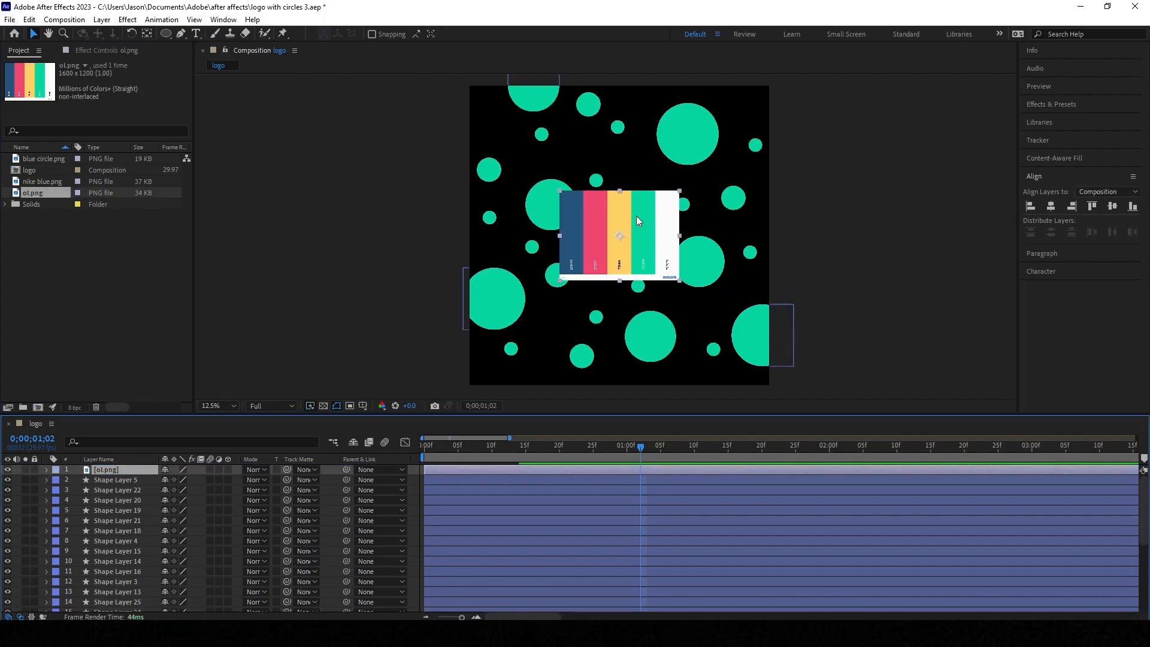
pyautogui.moveTo(635, 222); pyautogui.dragTo(708, 390)
pyautogui.click(692, 275)
pyautogui.click(471, 34)
pyautogui.click(992, 321)
pyautogui.click(625, 375)
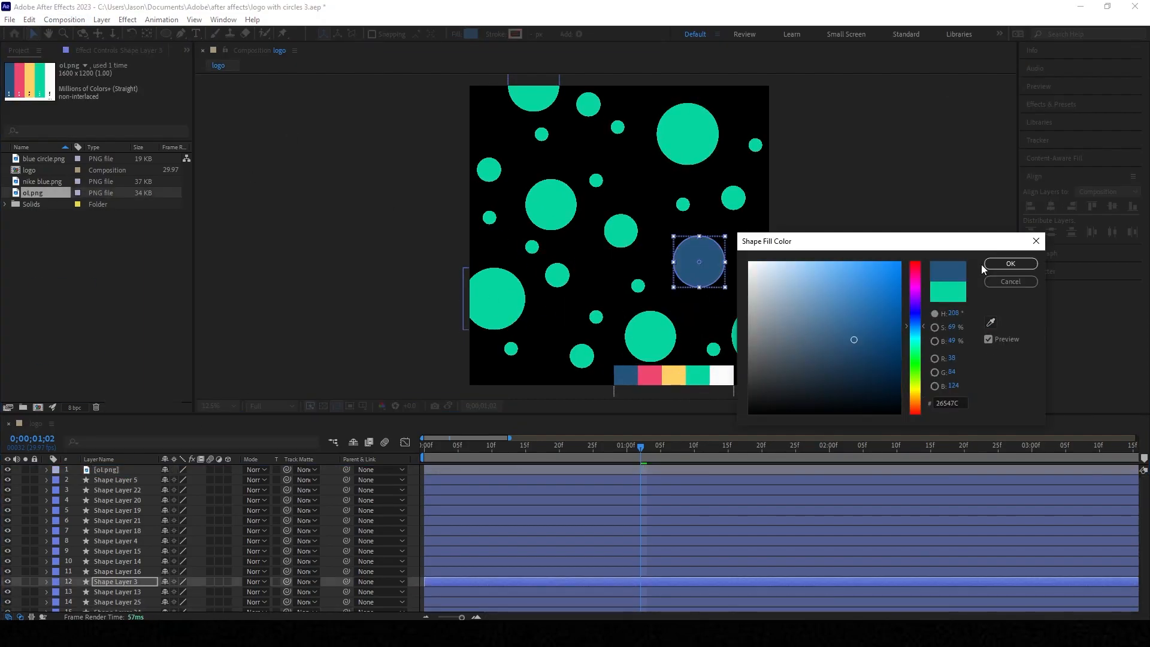
pyautogui.click(1011, 264)
# Step: Fill the central circle and the medium circle near the upper-left edge with the palette's blue
pyautogui.click(620, 231)
pyautogui.click(471, 34)
pyautogui.click(991, 321)
pyautogui.click(625, 376)
pyautogui.click(1011, 263)
pyautogui.click(490, 170)
pyautogui.click(471, 34)
pyautogui.click(992, 321)
pyautogui.click(625, 376)
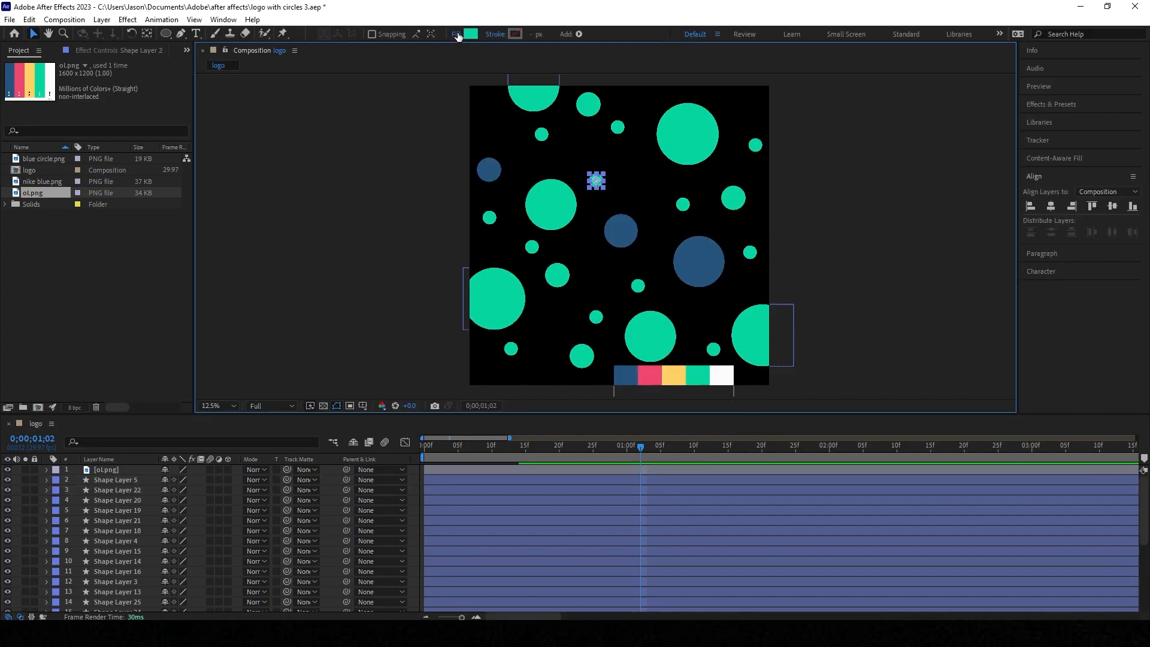
# Step: Fill the medium circle left of center and three scattered small circles with the palette's blue
pyautogui.keyDown('shift'); pyautogui.click(511, 349); pyautogui.keyUp('shift')
pyautogui.click(471, 34)
pyautogui.click(991, 321)
pyautogui.click(625, 375)
pyautogui.click(1019, 263)
# Step: Fill the large upper-right circle, the medium lower circle and two small circles with the palette's yellow
pyautogui.click(687, 134)
pyautogui.keyDown('shift'); pyautogui.click(617, 127); pyautogui.keyUp('shift')
pyautogui.keyDown('shift'); pyautogui.click(532, 247); pyautogui.keyUp('shift')
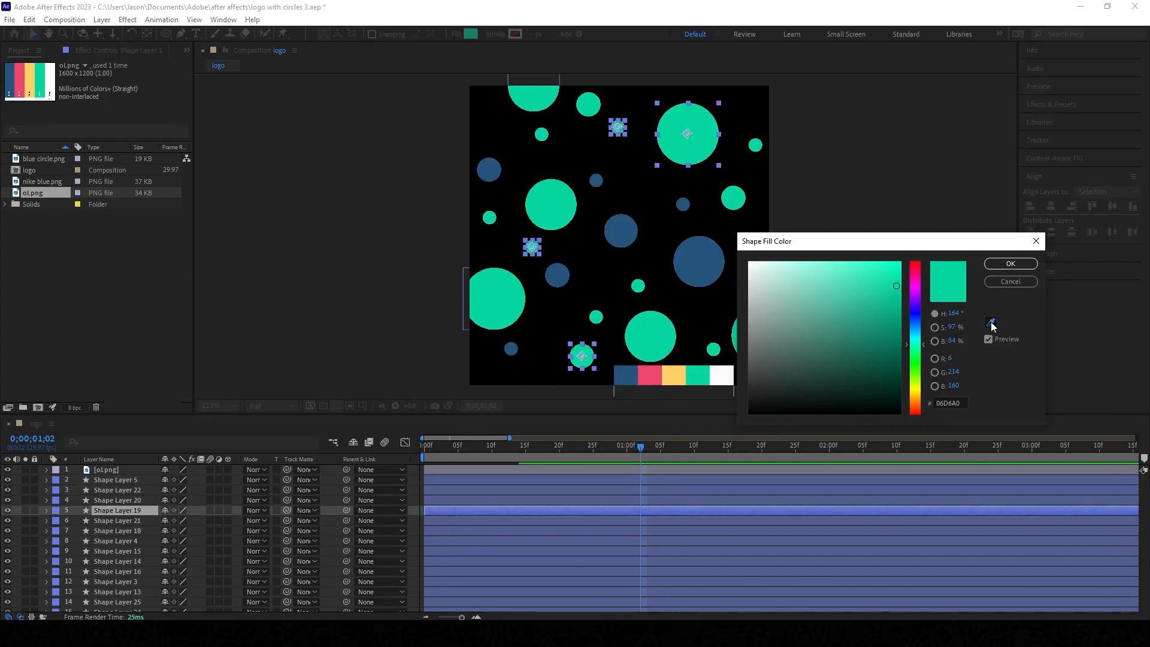
# Step: Fill the large left-of-center and lower-right circles, the medium right circle and two small ones with the palette's pink
pyautogui.click(551, 204)
pyautogui.keyDown('shift'); pyautogui.click(733, 198); pyautogui.keyUp('shift')
pyautogui.keyDown('shift'); pyautogui.click(756, 335); pyautogui.keyUp('shift')
pyautogui.keyDown('shift'); pyautogui.click(638, 285); pyautogui.keyUp('shift')
pyautogui.keyDown('shift'); pyautogui.click(541, 135); pyautogui.keyUp('shift')
pyautogui.click(470, 34)
pyautogui.click(991, 321)
pyautogui.click(650, 376)
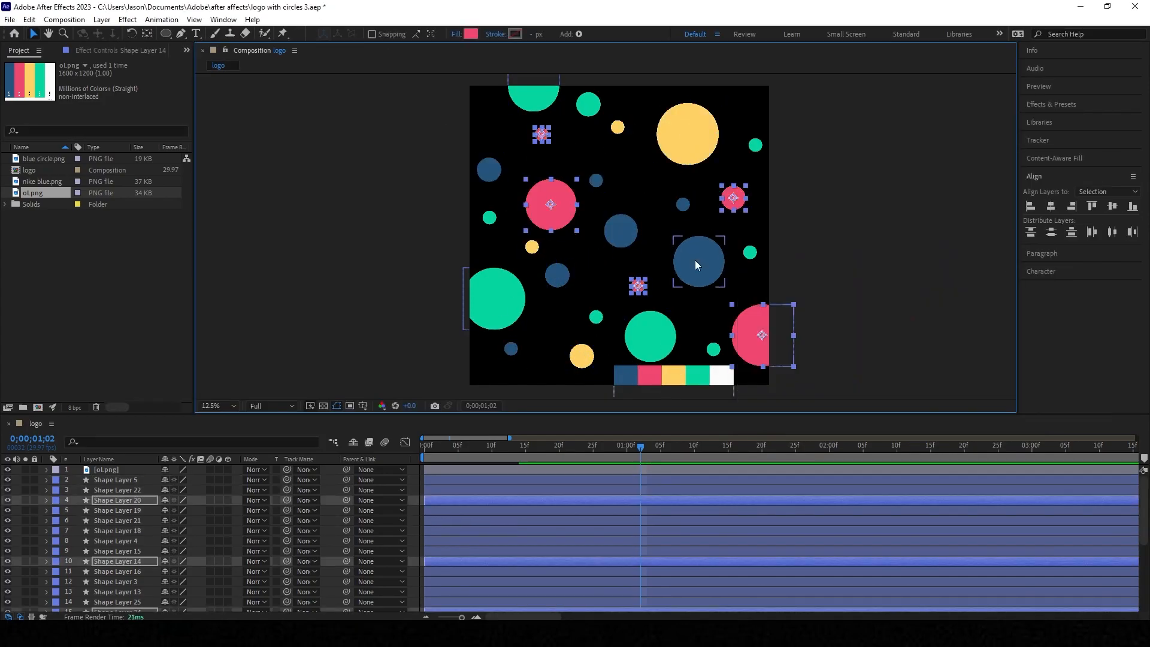
# Step: Recolor the large circle right of center and the small upper-central circle yellow, and fill the large lower circle blue
pyautogui.click(991, 322)
pyautogui.click(674, 376)
pyautogui.click(1011, 263)
pyautogui.click(651, 336)
pyautogui.click(471, 34)
pyautogui.click(992, 323)
pyautogui.click(625, 376)
pyautogui.click(1012, 263)
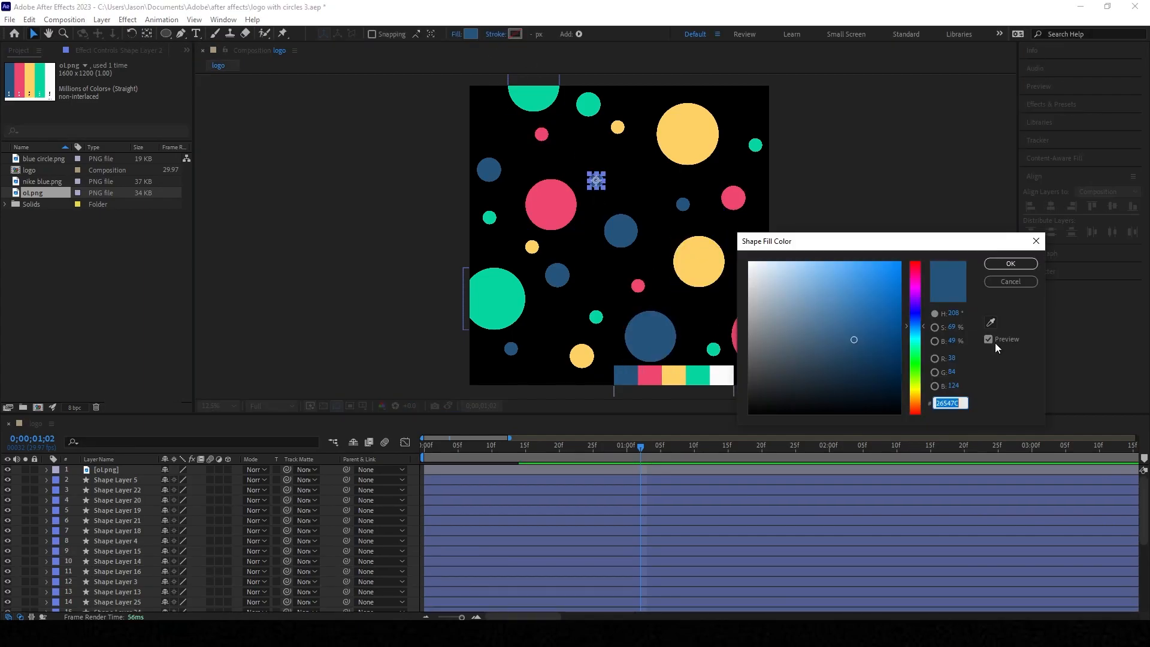
# Step: Hide the ol.png palette layer and preview the colored circles from the start
pyautogui.click(627, 446)
pyautogui.moveTo(629, 453); pyautogui.dragTo(419, 460)
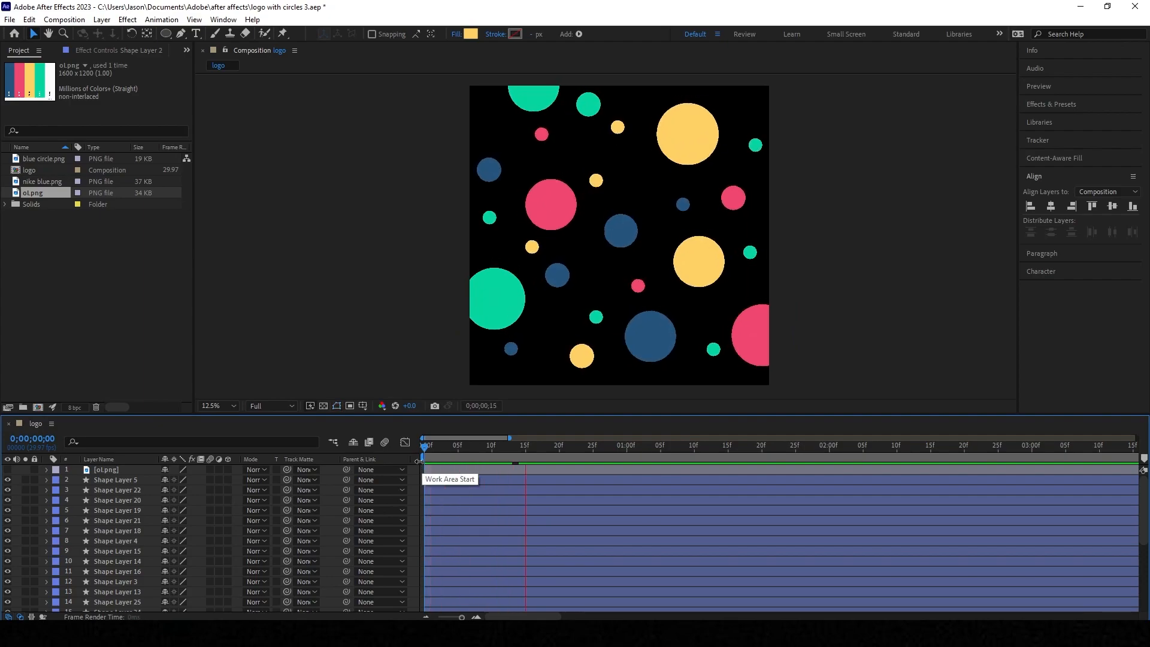
pyautogui.press('space')
# Step: Stagger the shape layers by shifting their start times by varying frame amounts in the timeline
pyautogui.click(443, 472)
pyautogui.moveTo(457, 480); pyautogui.dragTo(485, 502)
pyautogui.moveTo(453, 521); pyautogui.dragTo(477, 551)
pyautogui.scroll(-1, 473, 538)
pyautogui.moveTo(455, 573); pyautogui.dragTo(503, 590)
pyautogui.scroll(-2, 499, 584)
pyautogui.moveTo(458, 551); pyautogui.dragTo(491, 585)
pyautogui.scroll(-1, 468, 589)
pyautogui.scroll(-1, 474, 579)
pyautogui.click(455, 597)
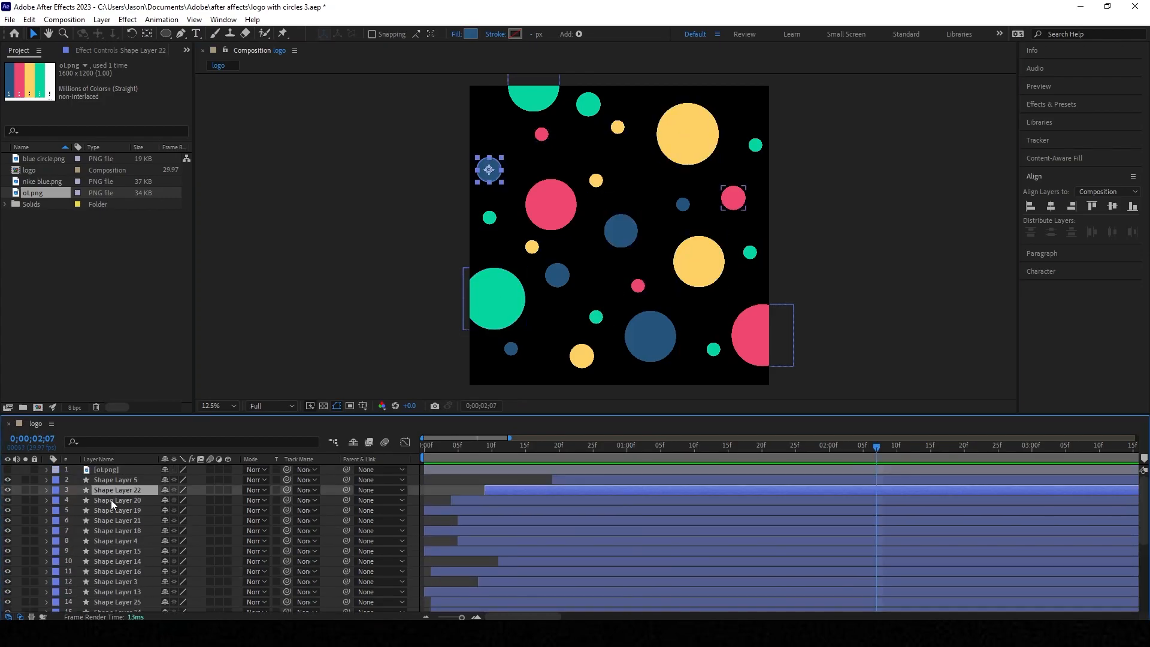
# Step: Pre-compose all circle layers except the central one into a composition named circles, moving all attributes
pyautogui.moveTo(110, 500); pyautogui.dragTo(131, 599)
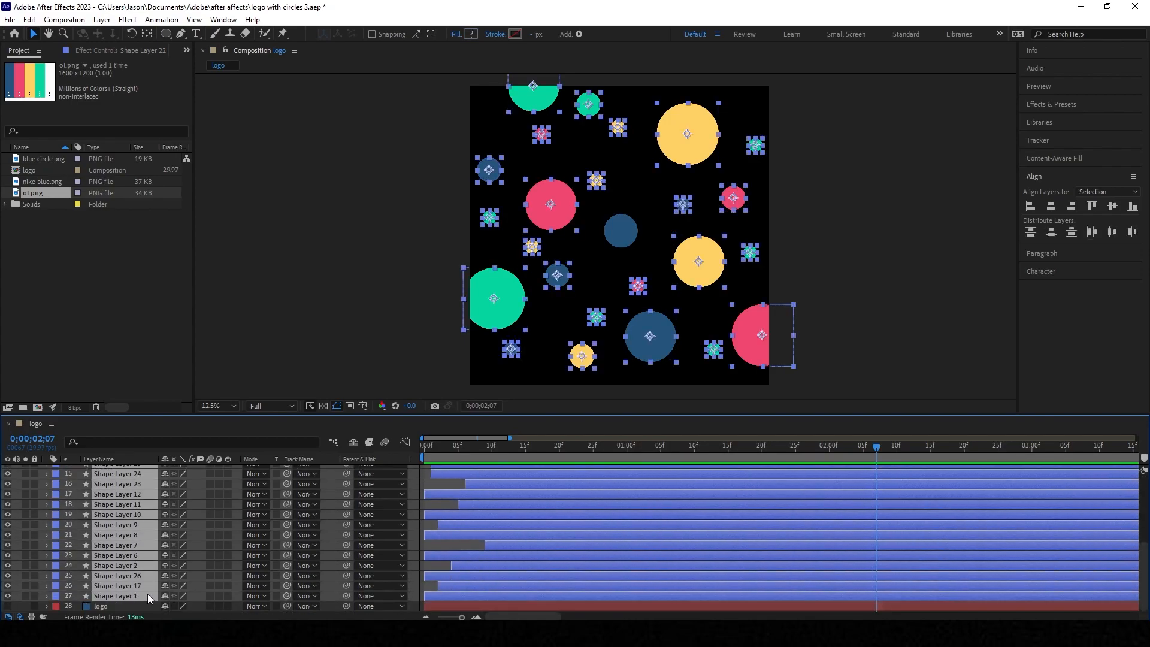
pyautogui.click(101, 20)
pyautogui.click(120, 412)
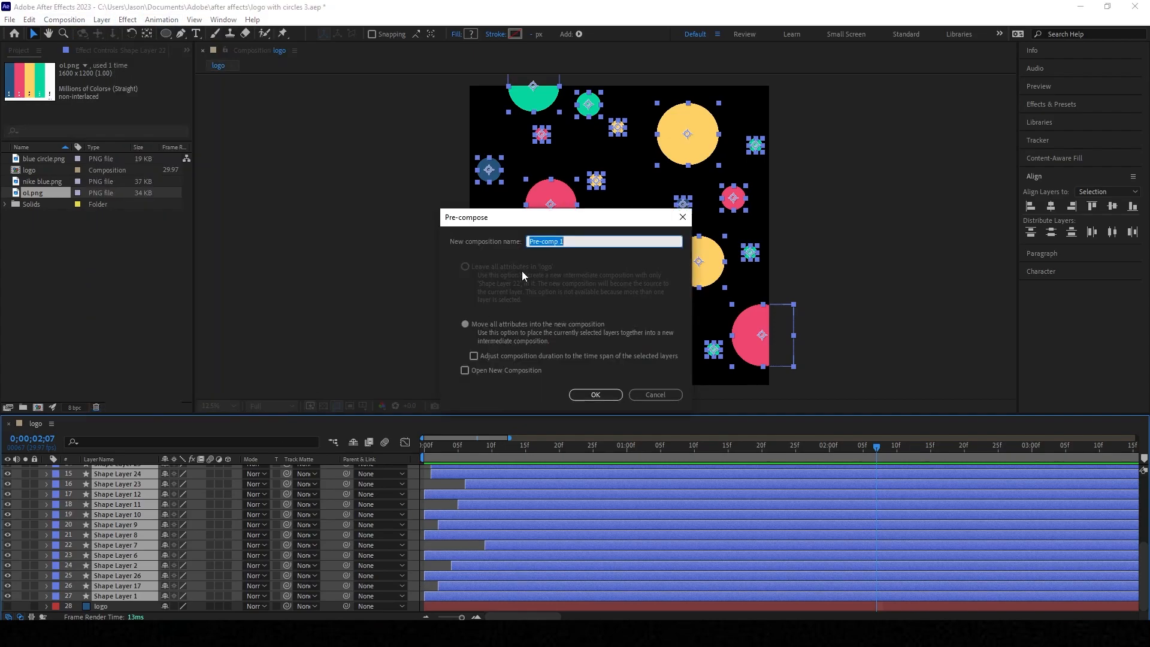
pyautogui.write('circles')
pyautogui.click(596, 396)
# Step: Place the logo layer visibly at the top of the stack and trim Shape Layer 5's end near the logo's start
pyautogui.click(427, 462)
pyautogui.moveTo(107, 500); pyautogui.dragTo(106, 474)
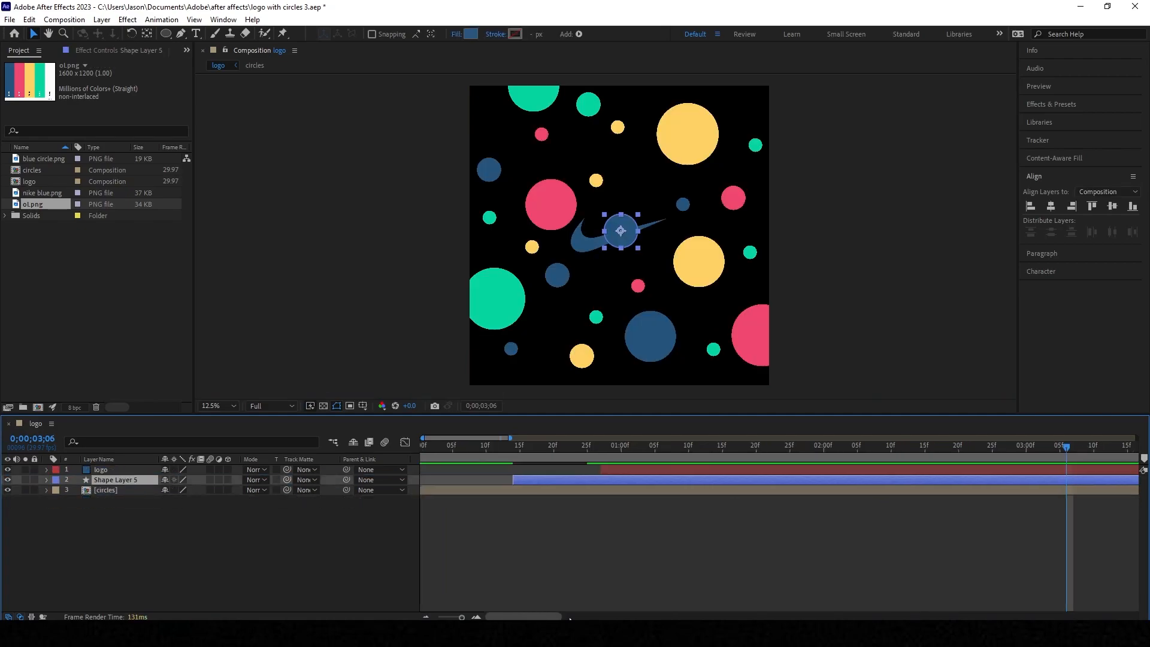
pyautogui.moveTo(968, 480); pyautogui.dragTo(647, 479)
pyautogui.click(620, 447)
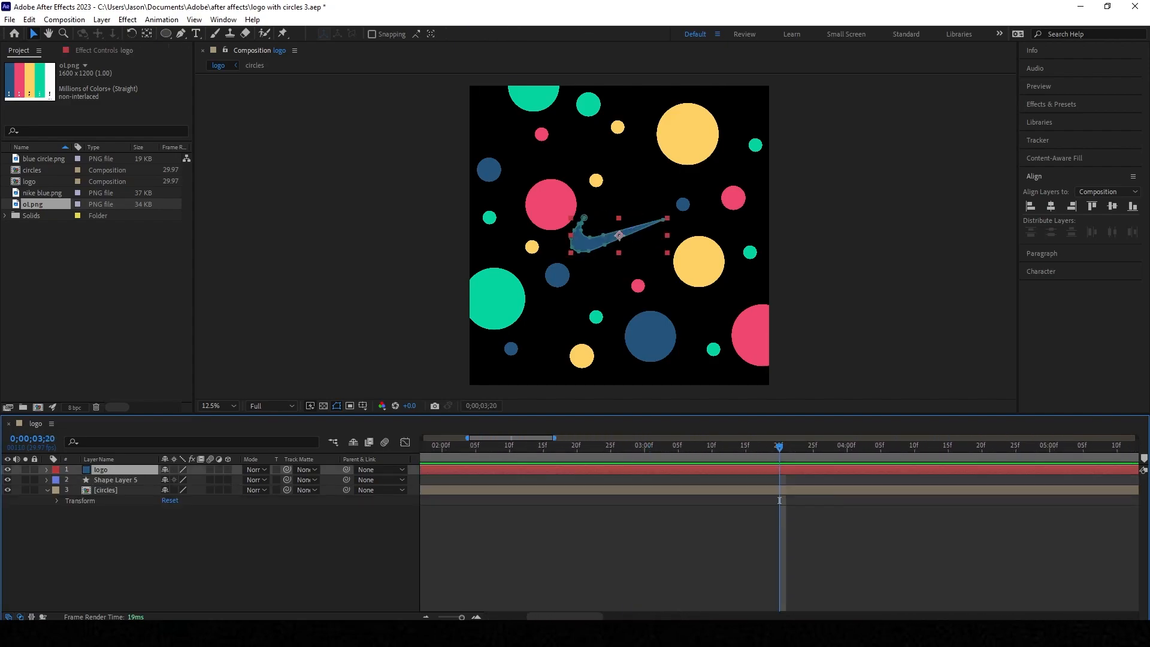
# Step: Add the expression time*5 to the circles layer's Rotation
pyautogui.click(108, 490)
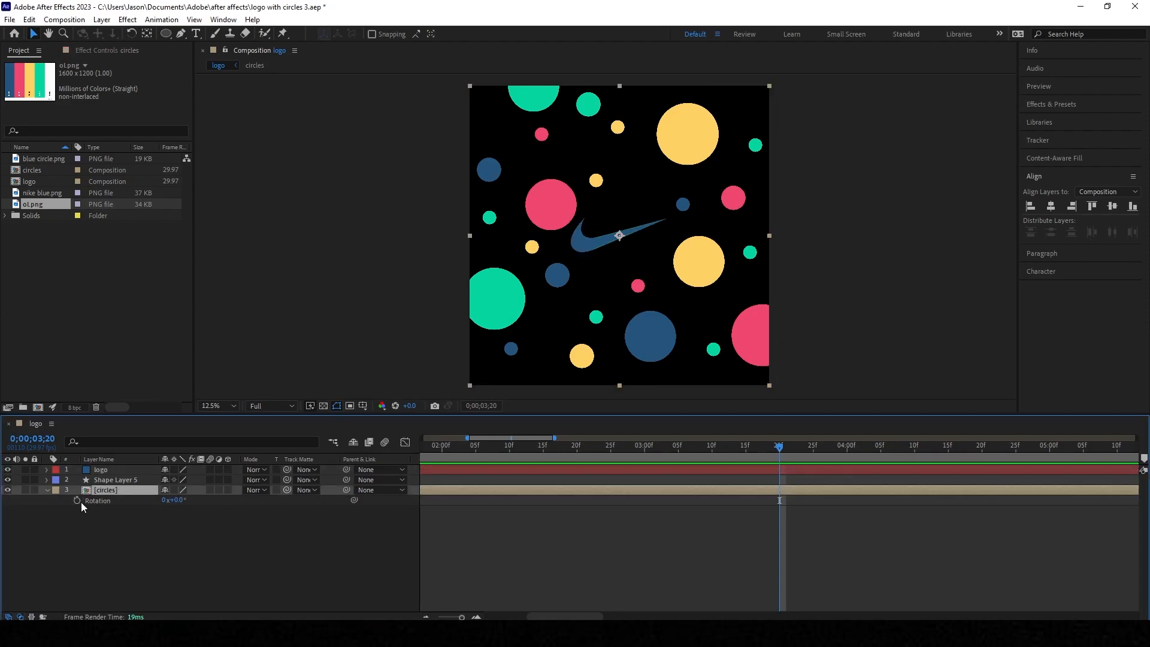
pyautogui.keyDown('alt'); pyautogui.click(77, 499); pyautogui.keyUp('alt')
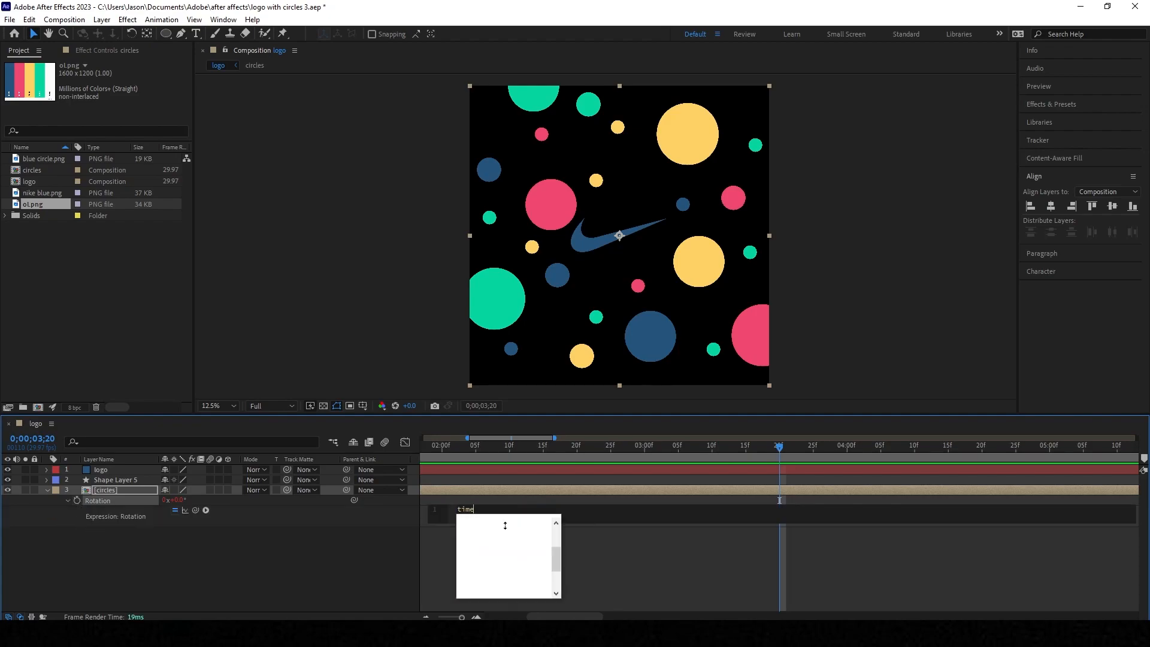
pyautogui.write('time*5')
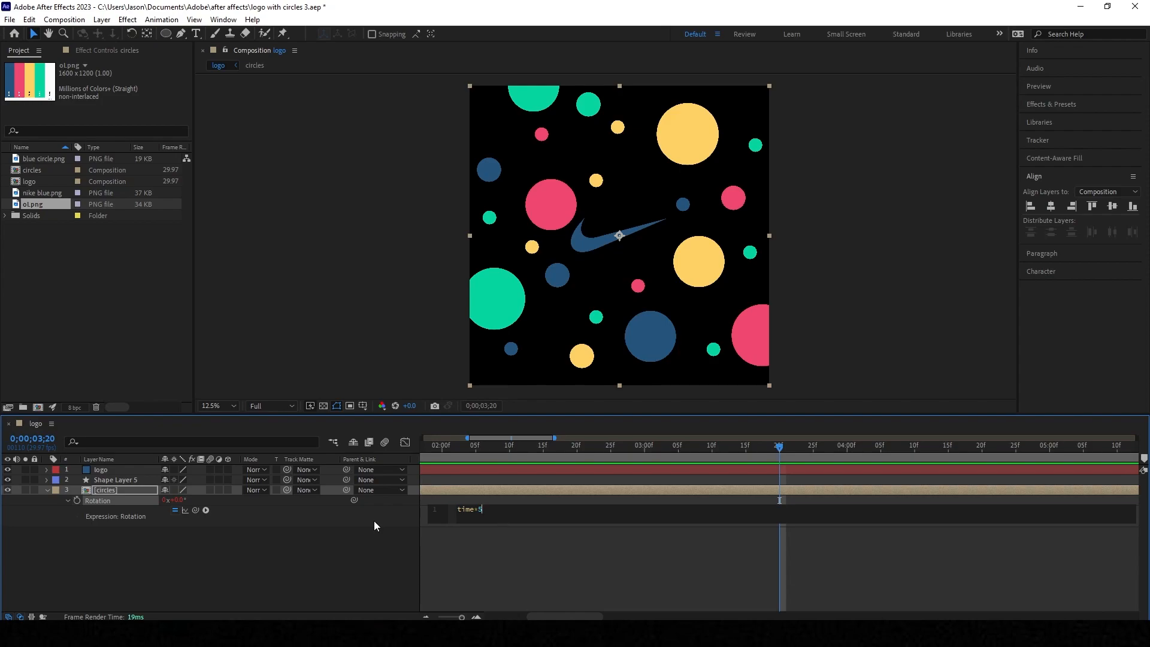
pyautogui.click(468, 559)
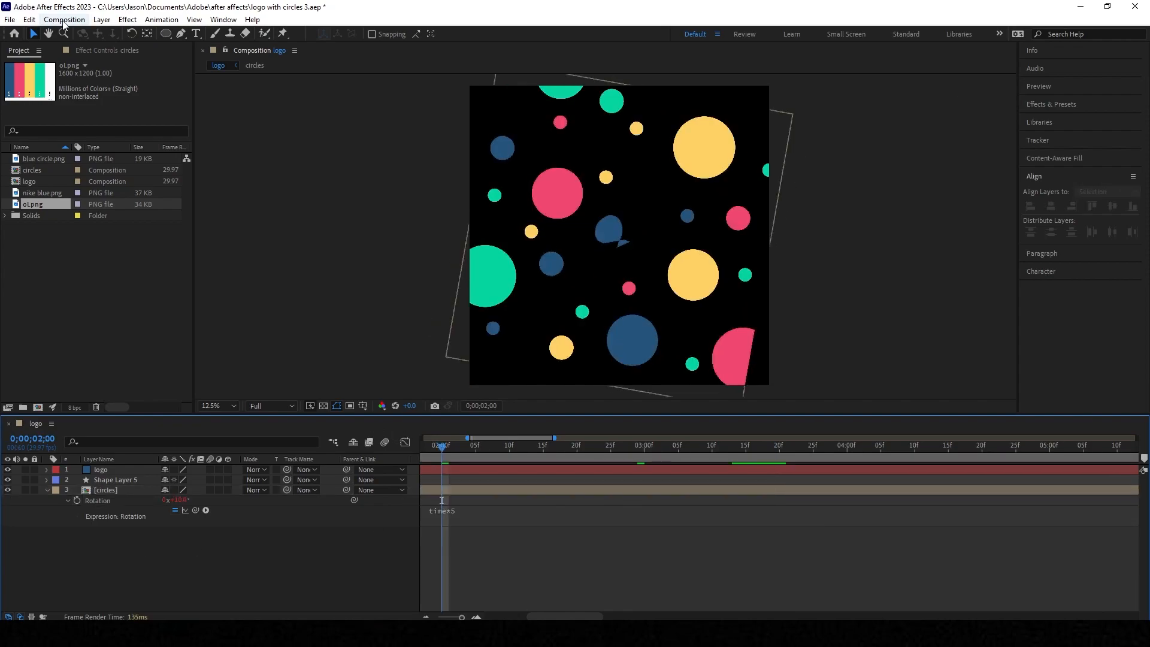
# Step: Resize the logo composition to 1920 by 1080 pixels
pyautogui.click(65, 20)
pyautogui.click(96, 51)
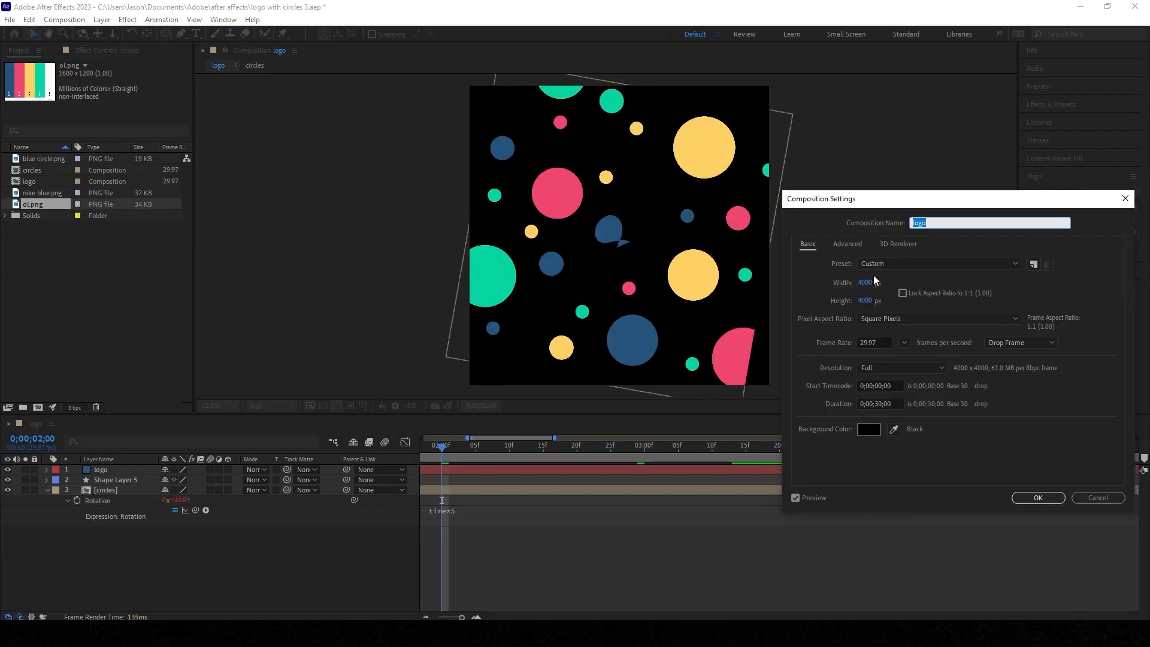
pyautogui.click(866, 282)
pyautogui.write('1920')
pyautogui.press('Tab')
pyautogui.write('1080')
pyautogui.click(1038, 497)
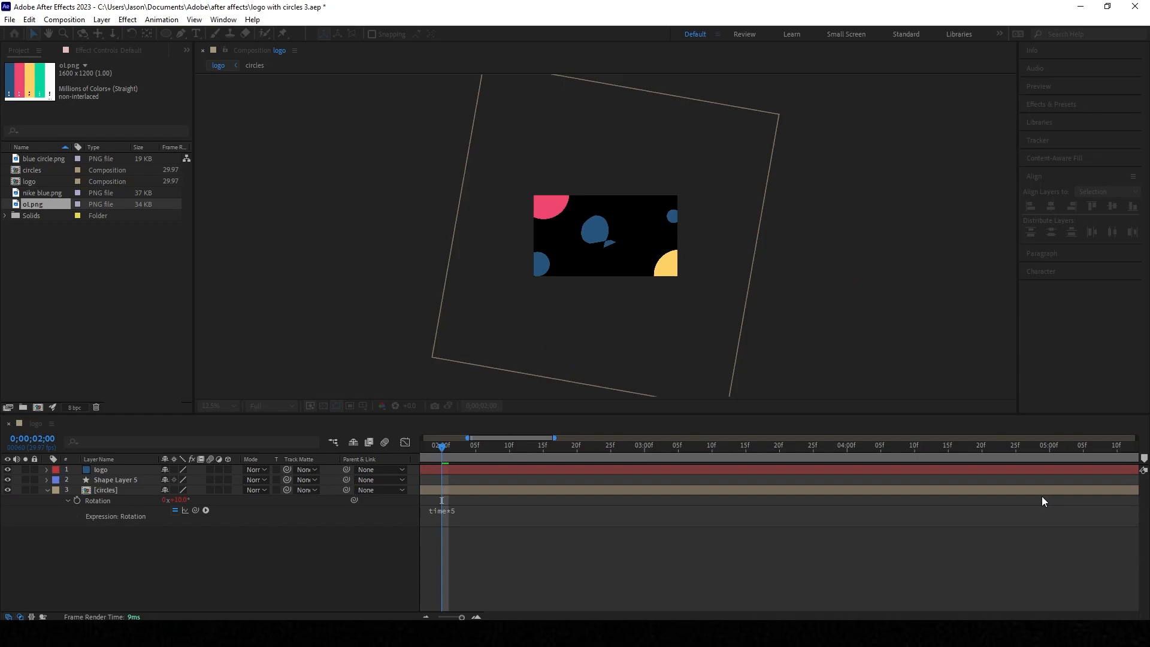
# Step: Set the circles layer's Scale to 50% so more of the circles fit in the logo composition
pyautogui.click(108, 490)
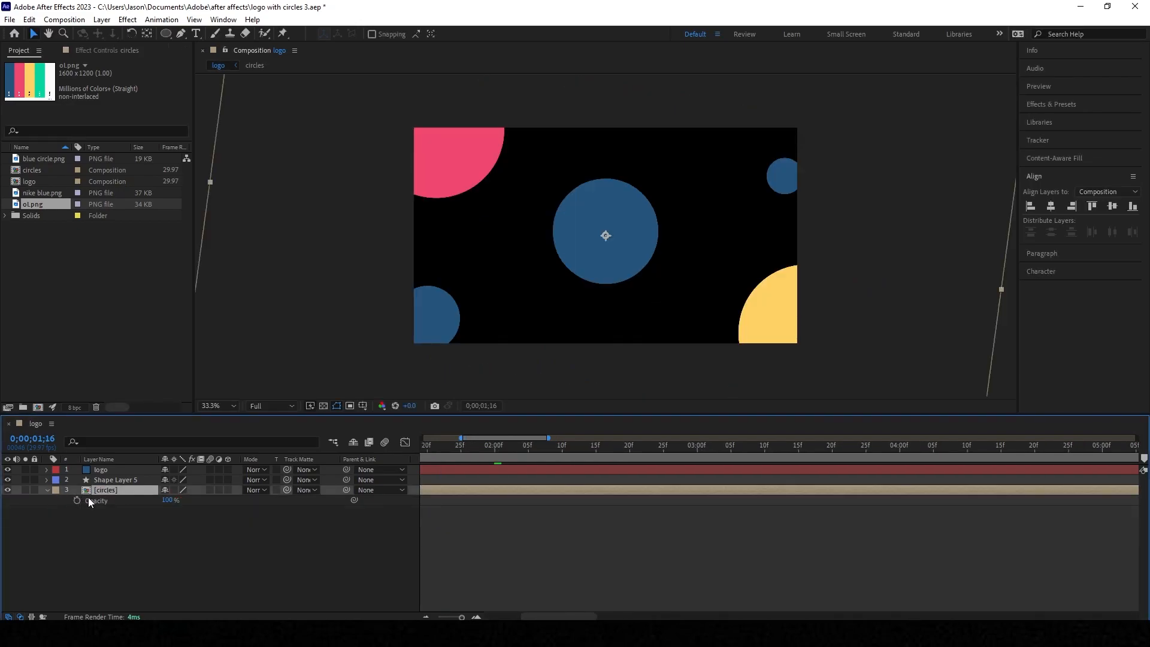
pyautogui.click(47, 490)
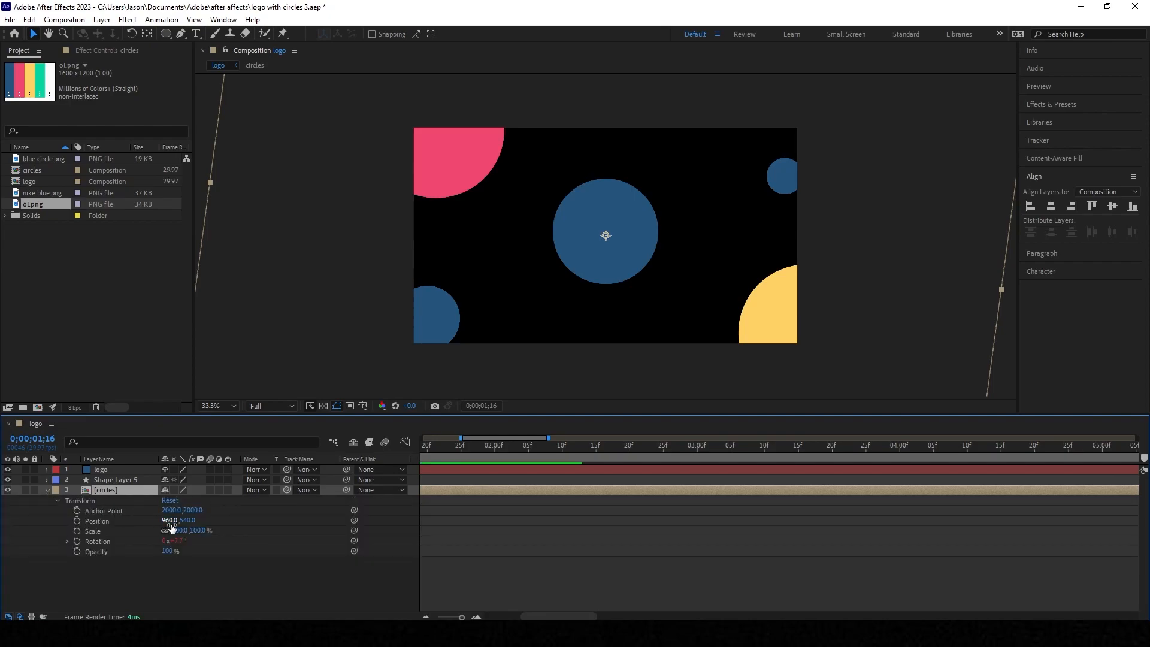
pyautogui.write('50')
pyautogui.press('Return')
# Step: At about 0;00;01;21, scale the logo layer down around the composition centre to roughly a third of its size
pyautogui.moveTo(551, 450); pyautogui.dragTo(443, 472)
pyautogui.click(149, 469)
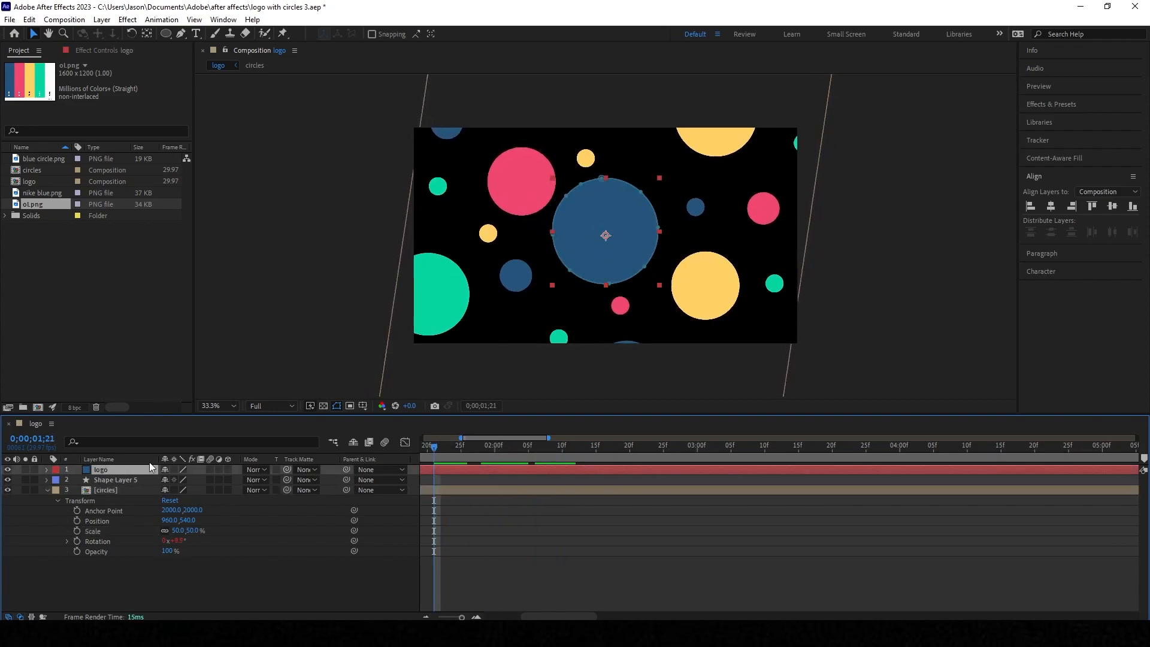
pyautogui.moveTo(659, 178); pyautogui.dragTo(624, 217)
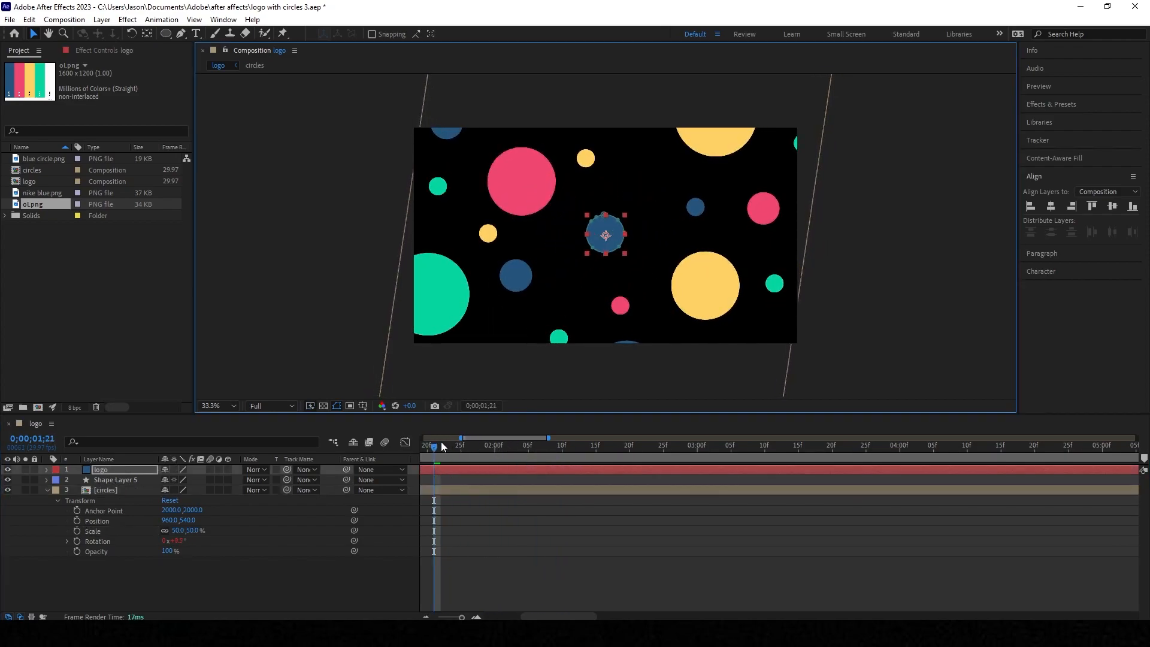